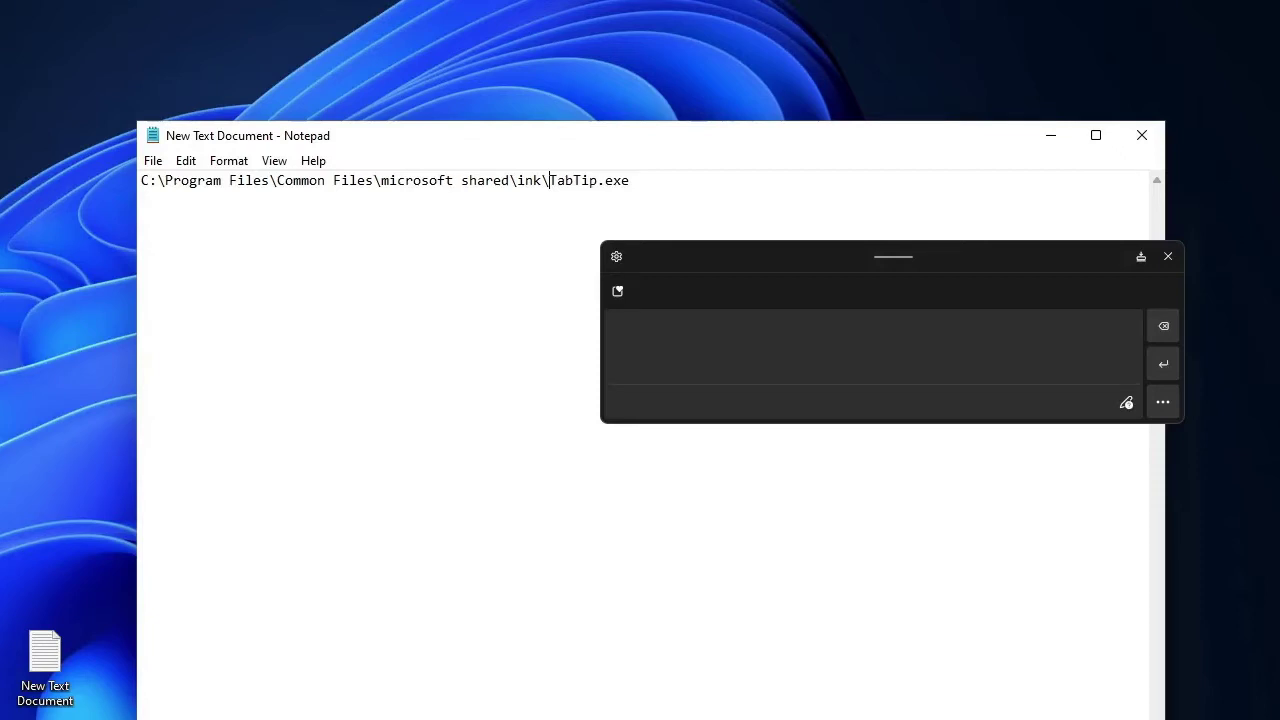
Add two blank lines below the TabTip.exe path and close the floating handwriting input panel.
key(Return)
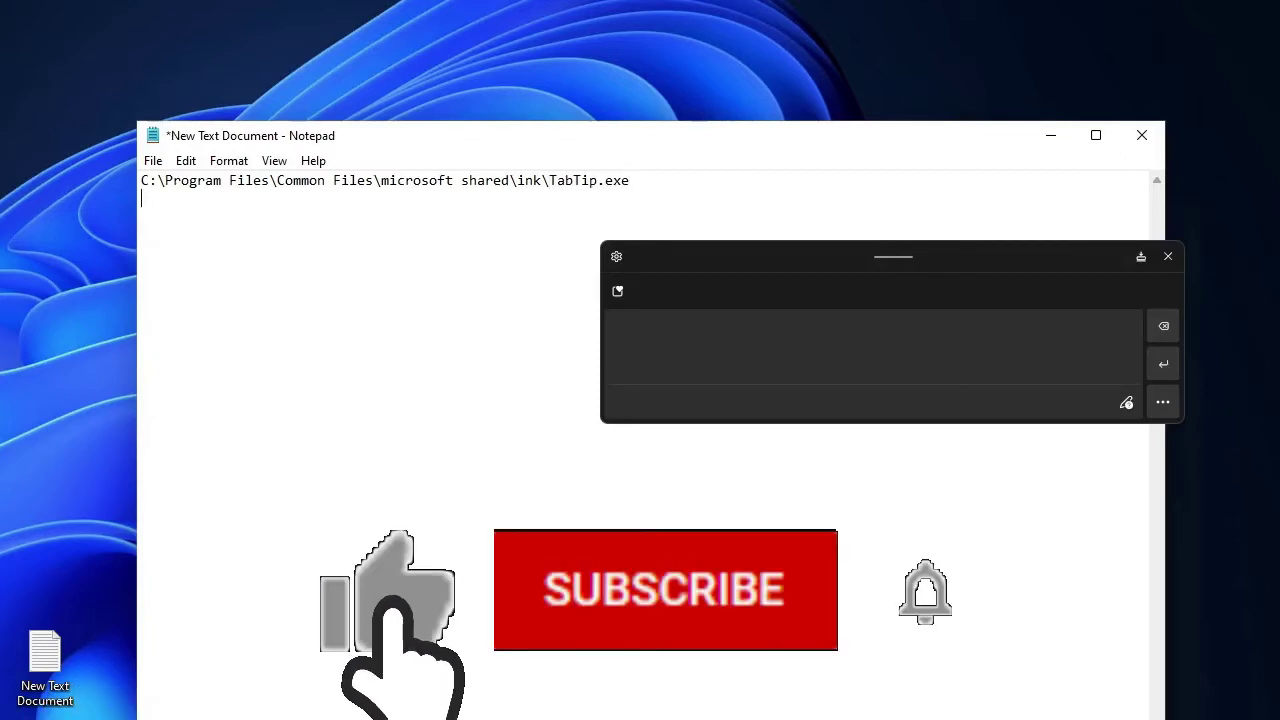
key(Return)
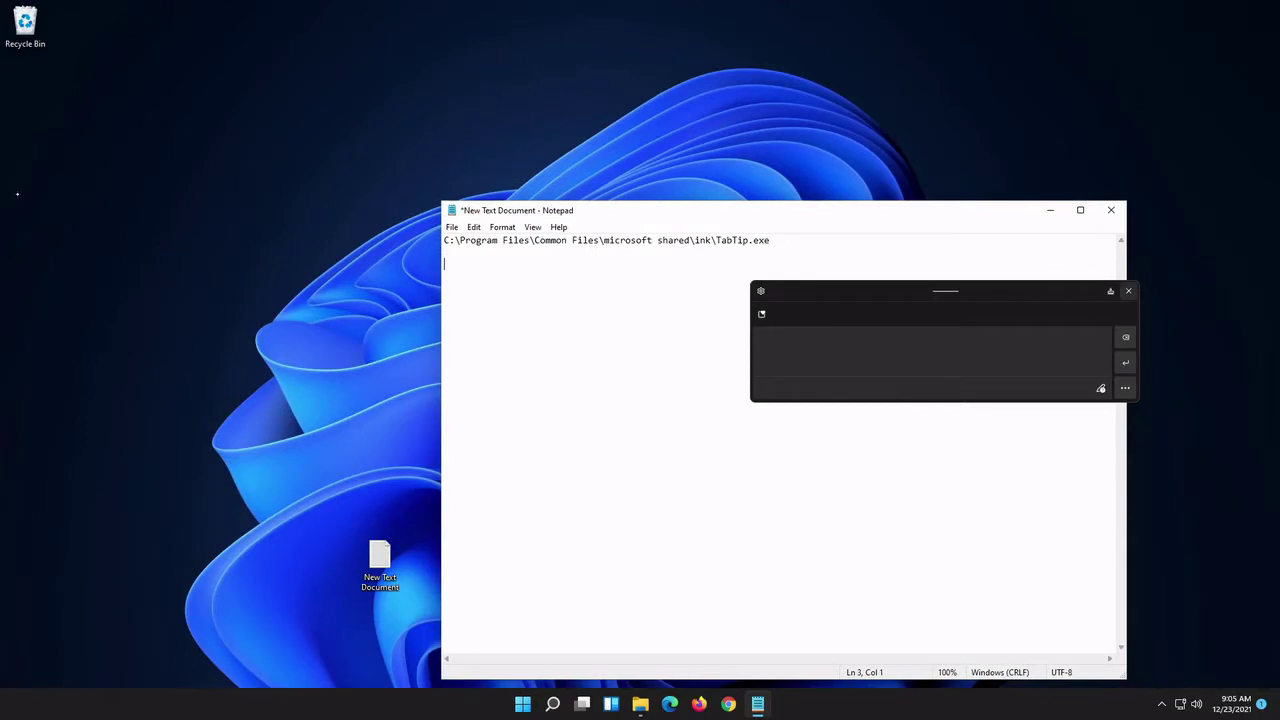
click(1128, 291)
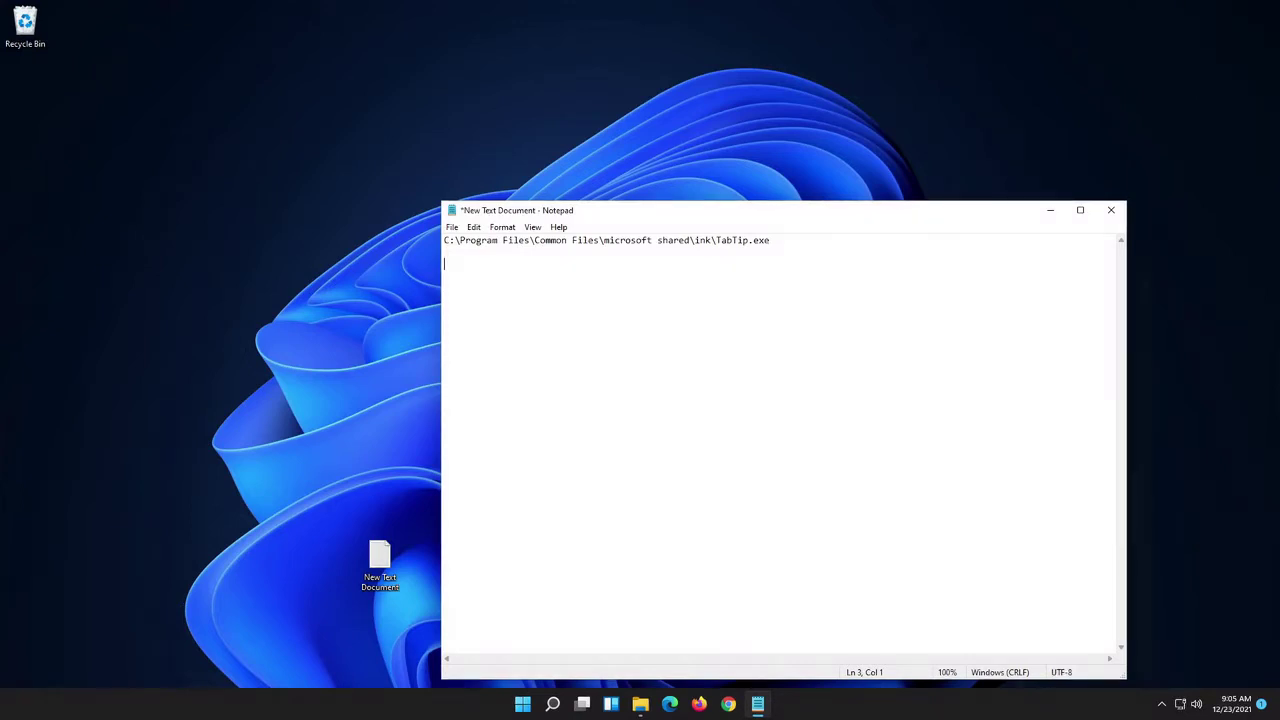
Minimise Notepad and launch Task Manager by searching for 'task manager'.
click(1050, 210)
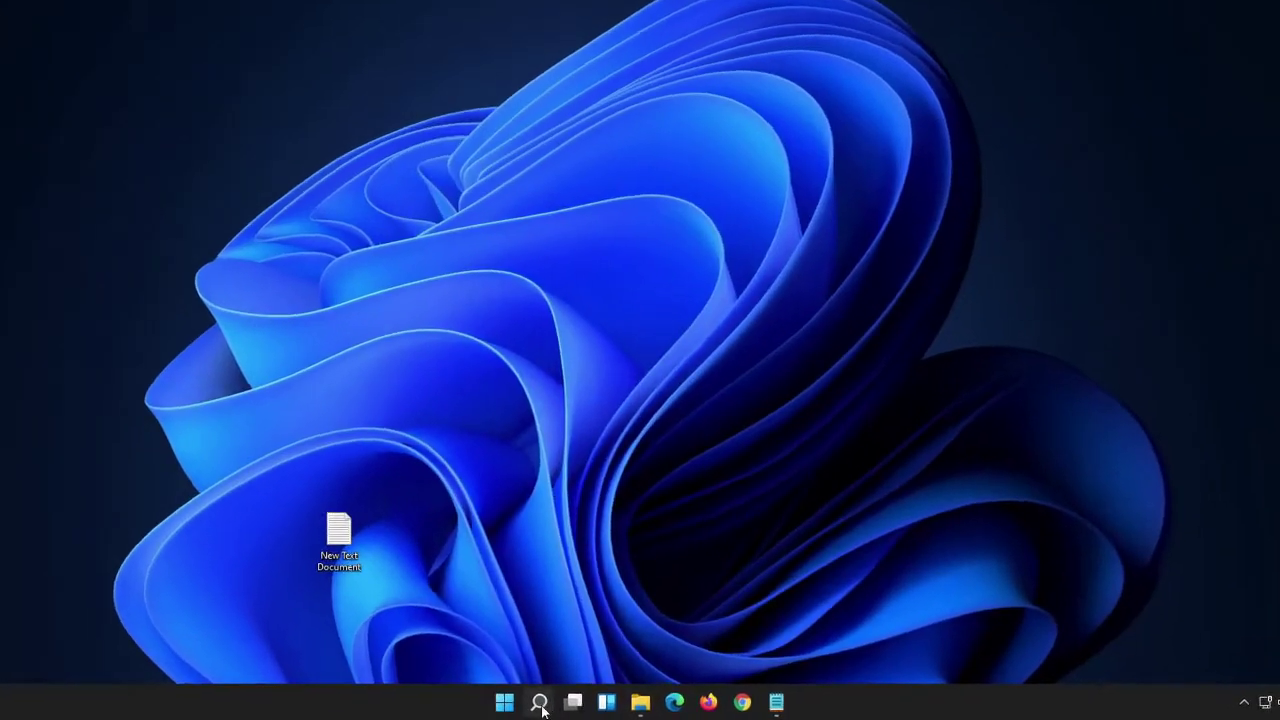
mouse_move(539, 703)
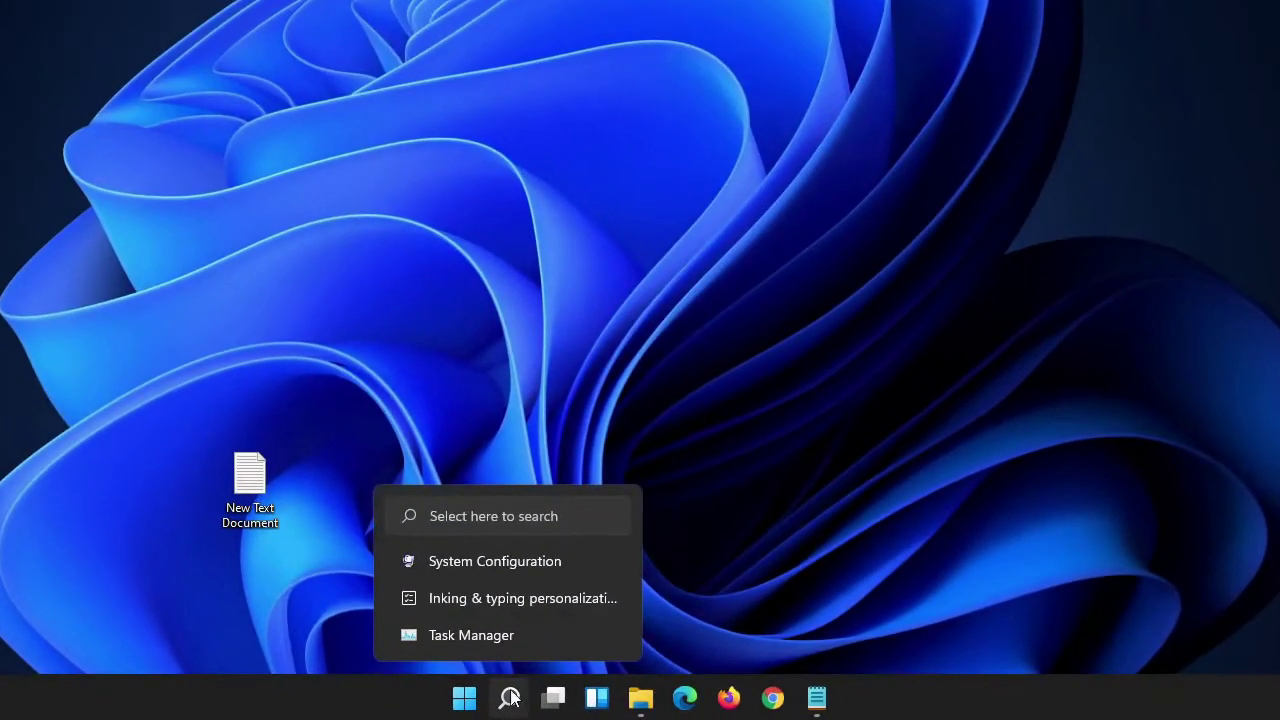
click(509, 700)
click(509, 700)
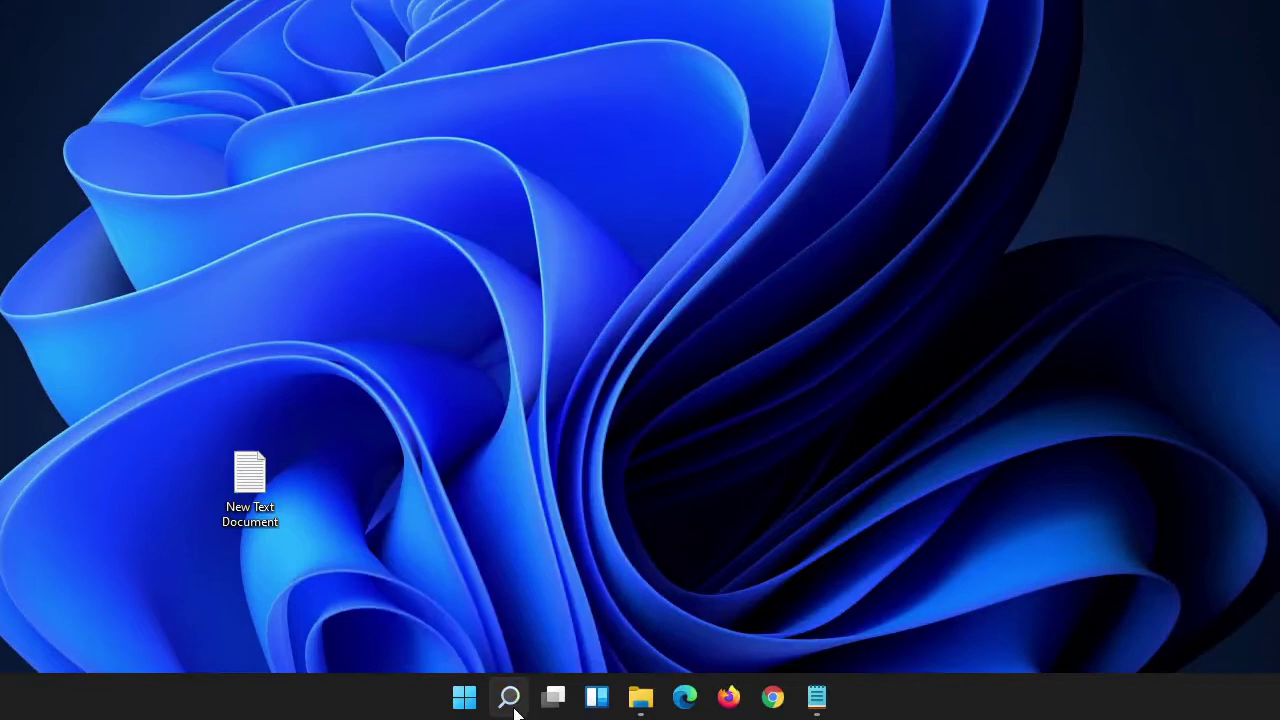
click(510, 702)
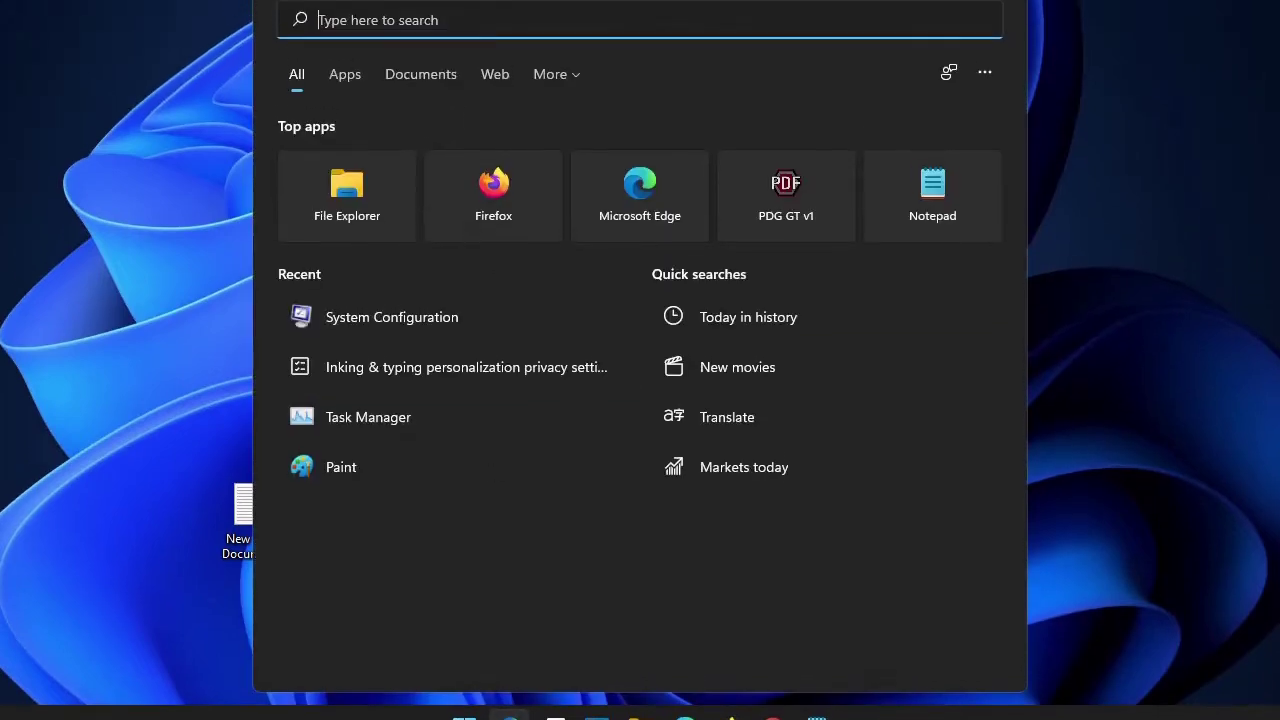
text(task)
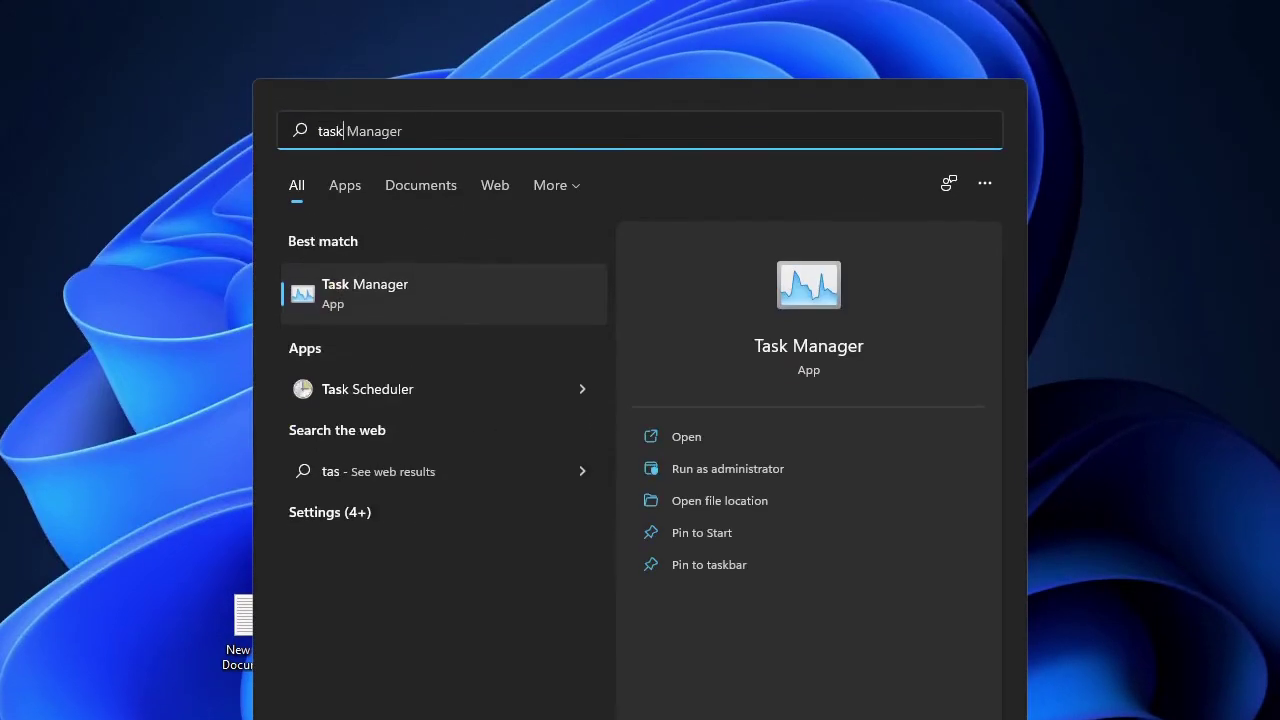
text( manager)
key(Return)
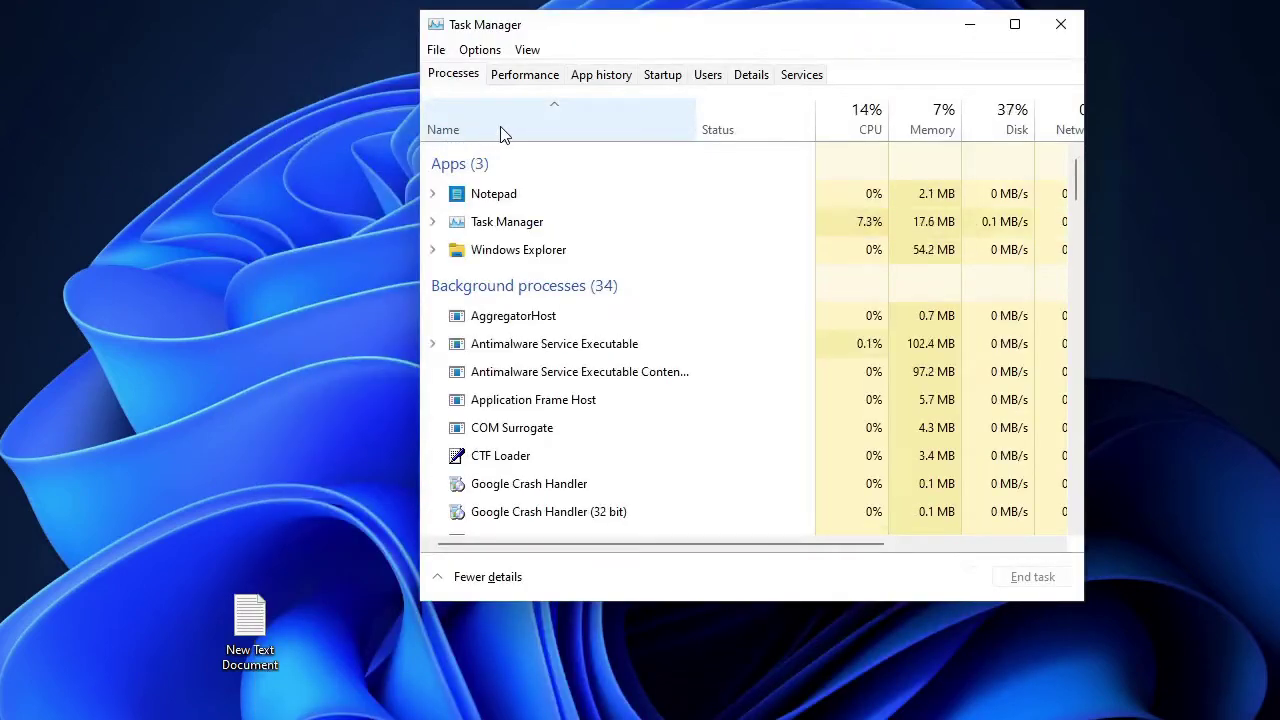
End the Touch Keyboard and Handwriting Panel process from the name-sorted Processes list.
click(503, 133)
click(503, 133)
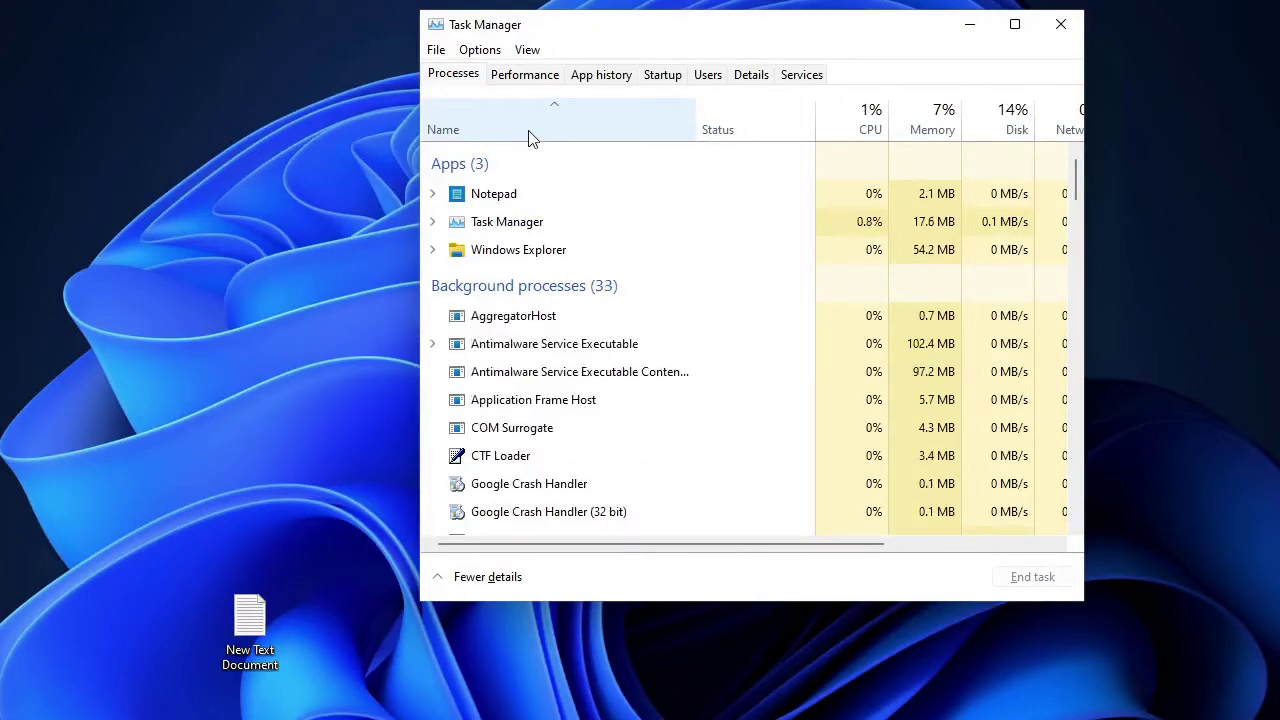
scroll(575, 435, down, 5)
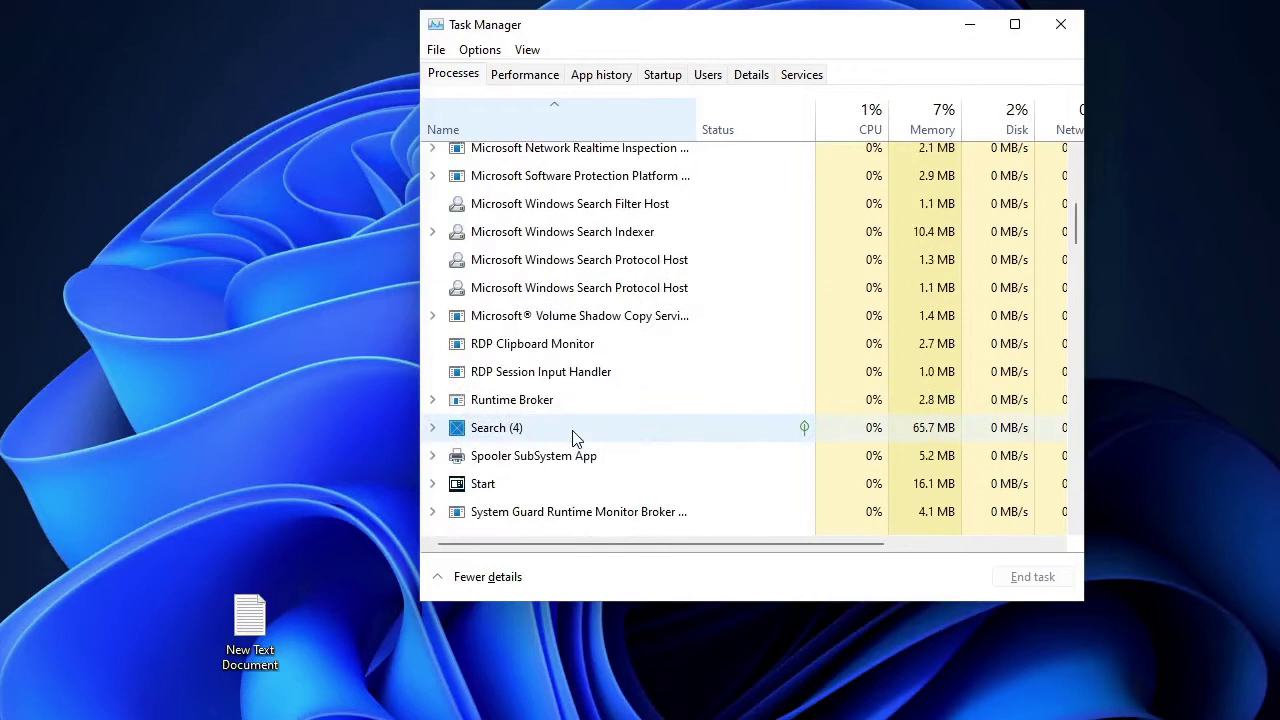
scroll(575, 437, down, 1)
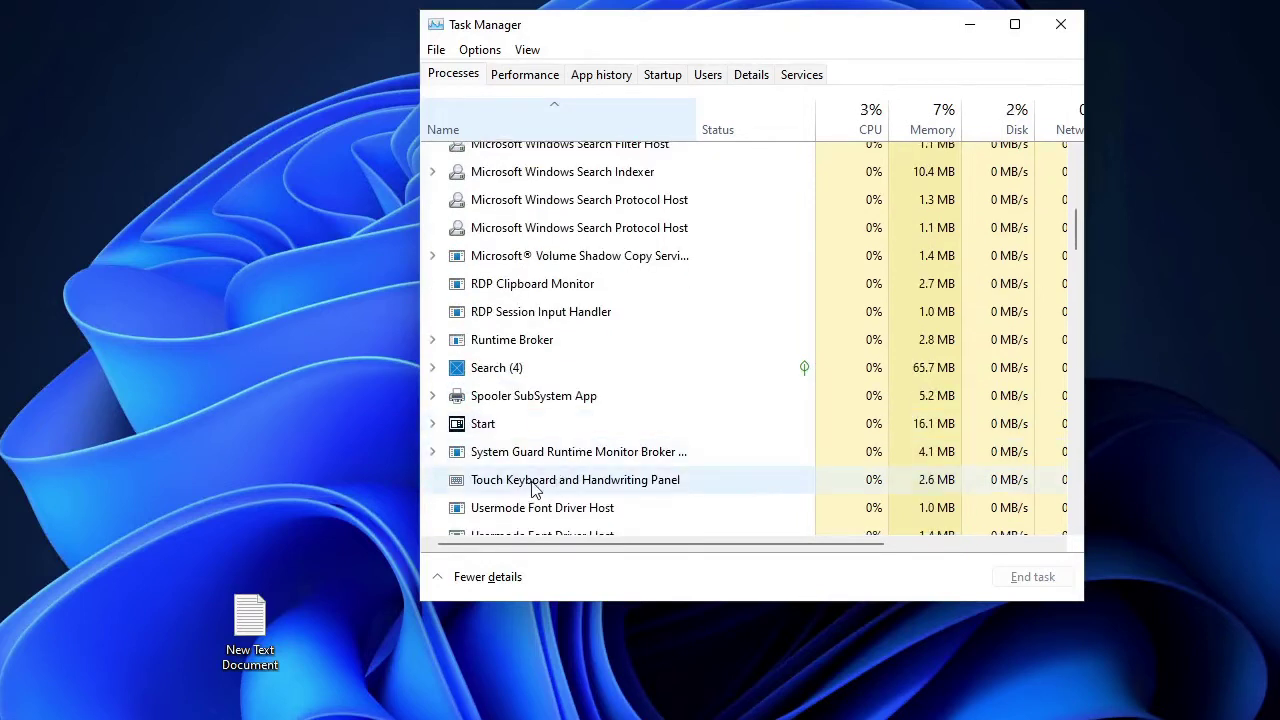
click(695, 489)
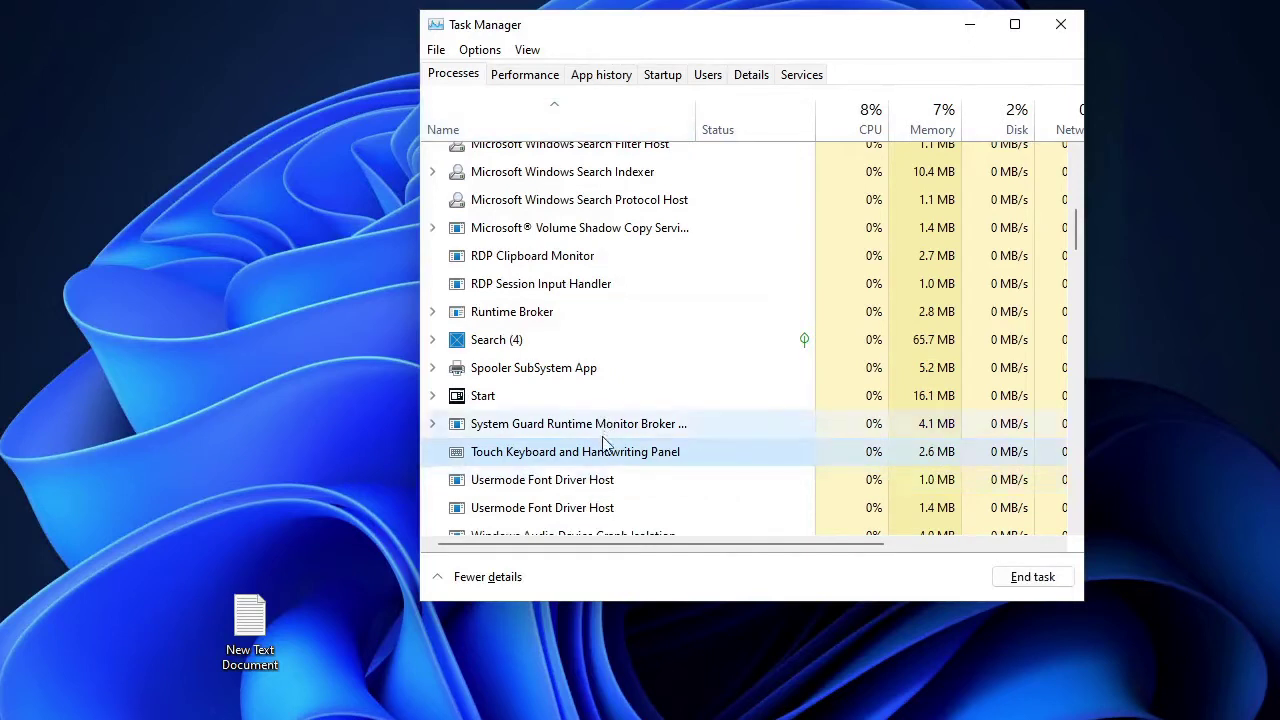
right_click(608, 455)
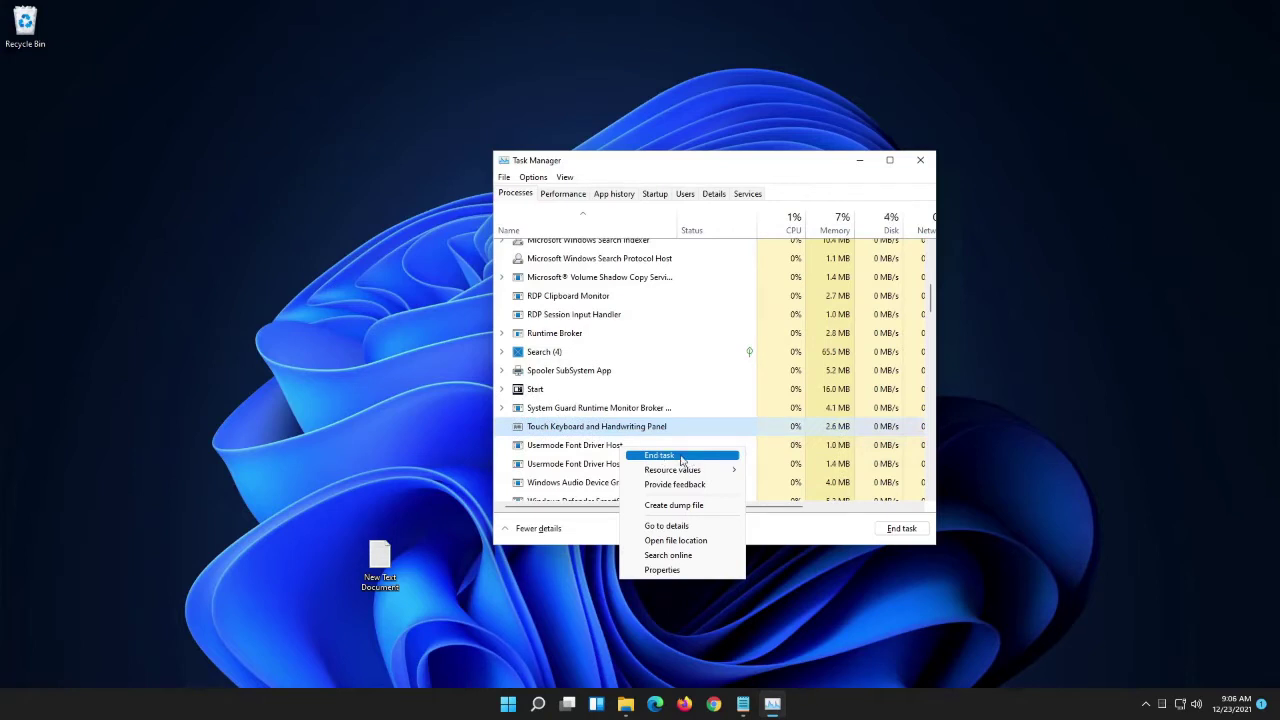
click(681, 459)
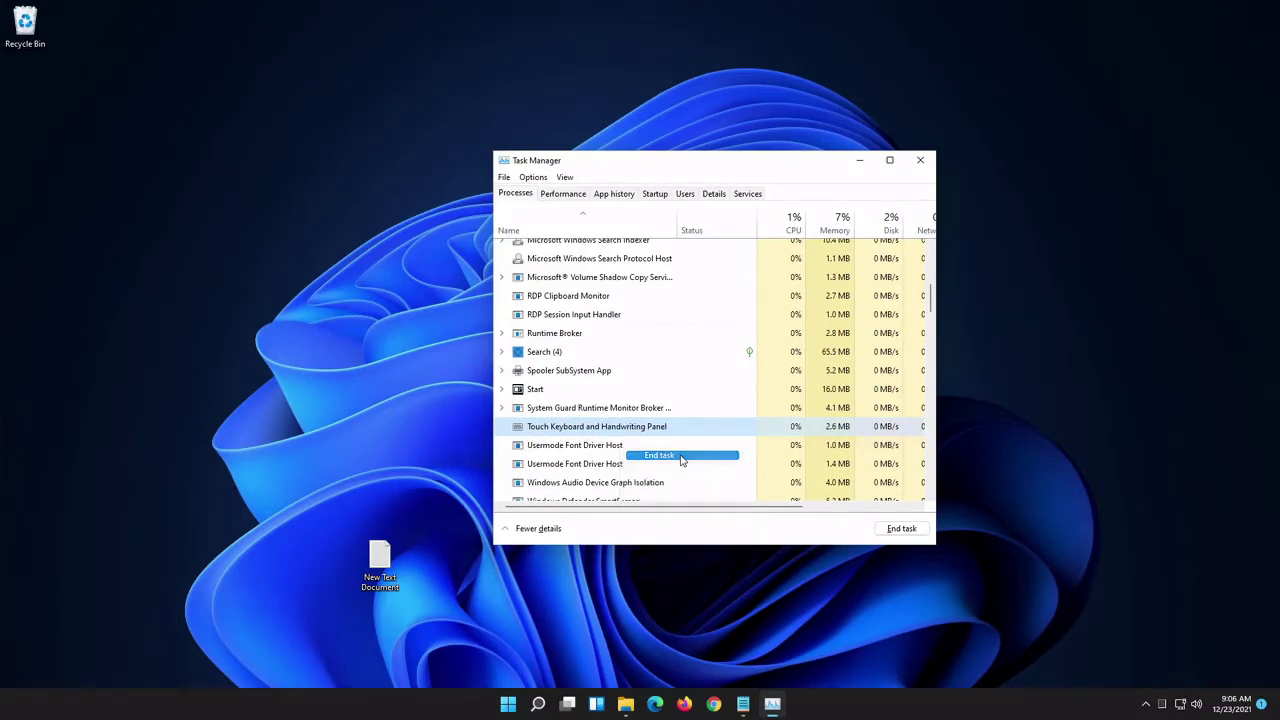
Reopen New Text Document, put the cursor at the end of the path, and return to Task Manager.
double_click(379, 562)
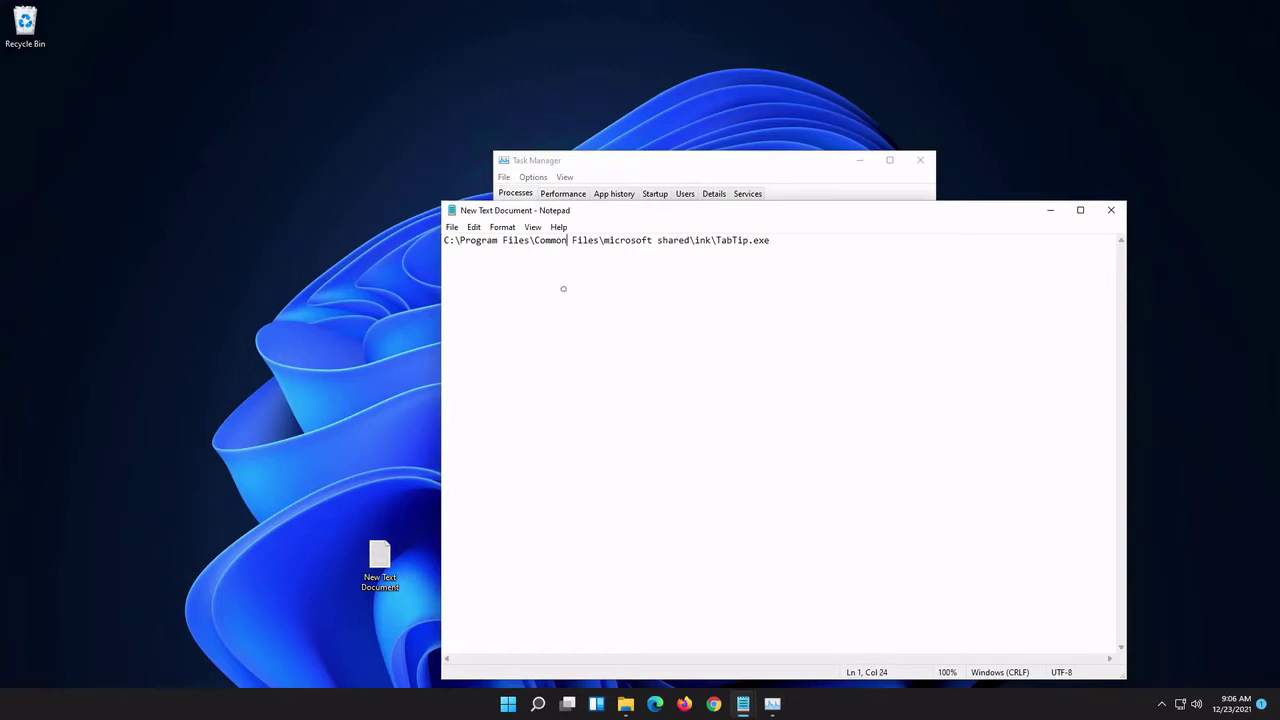
click(653, 240)
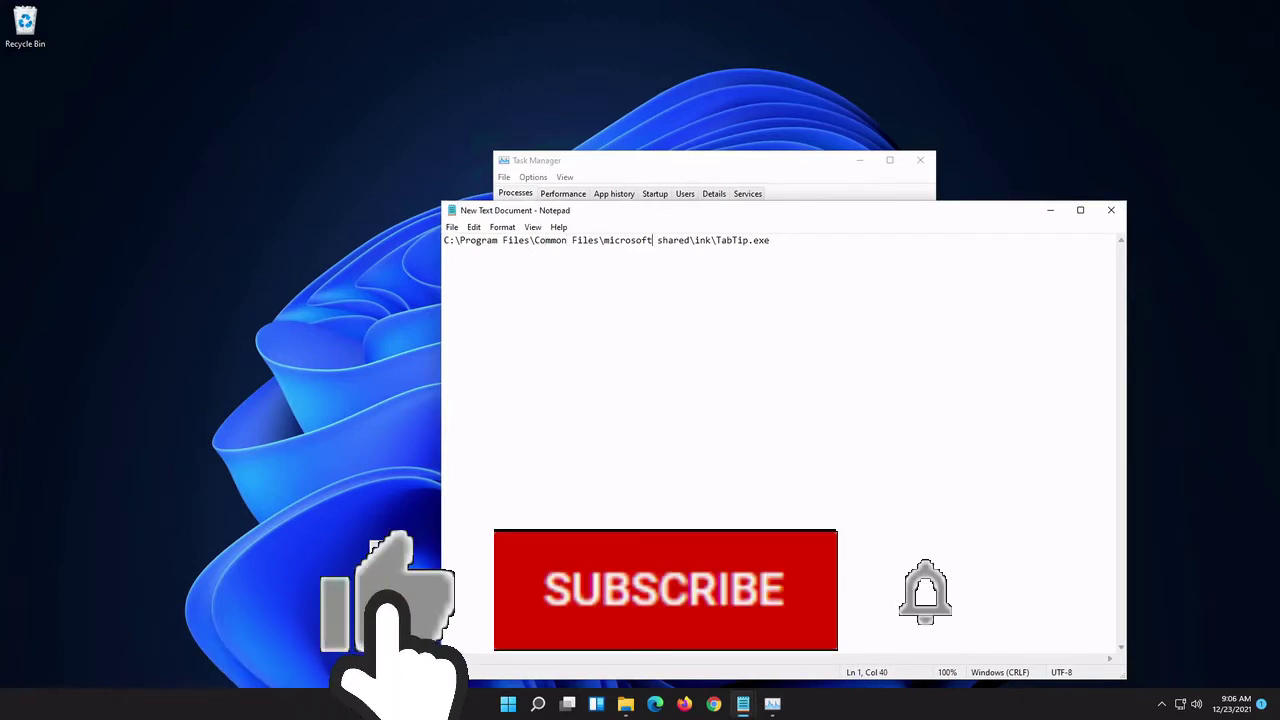
click(770, 240)
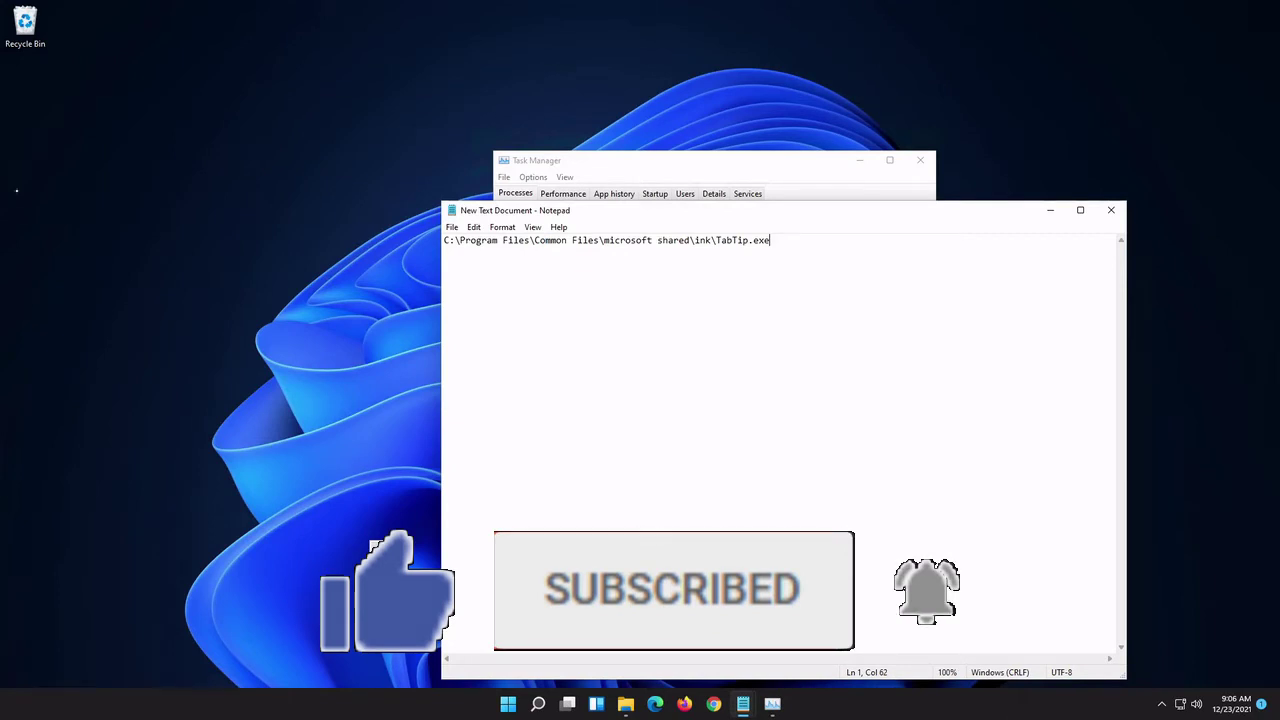
key(alt+Tab)
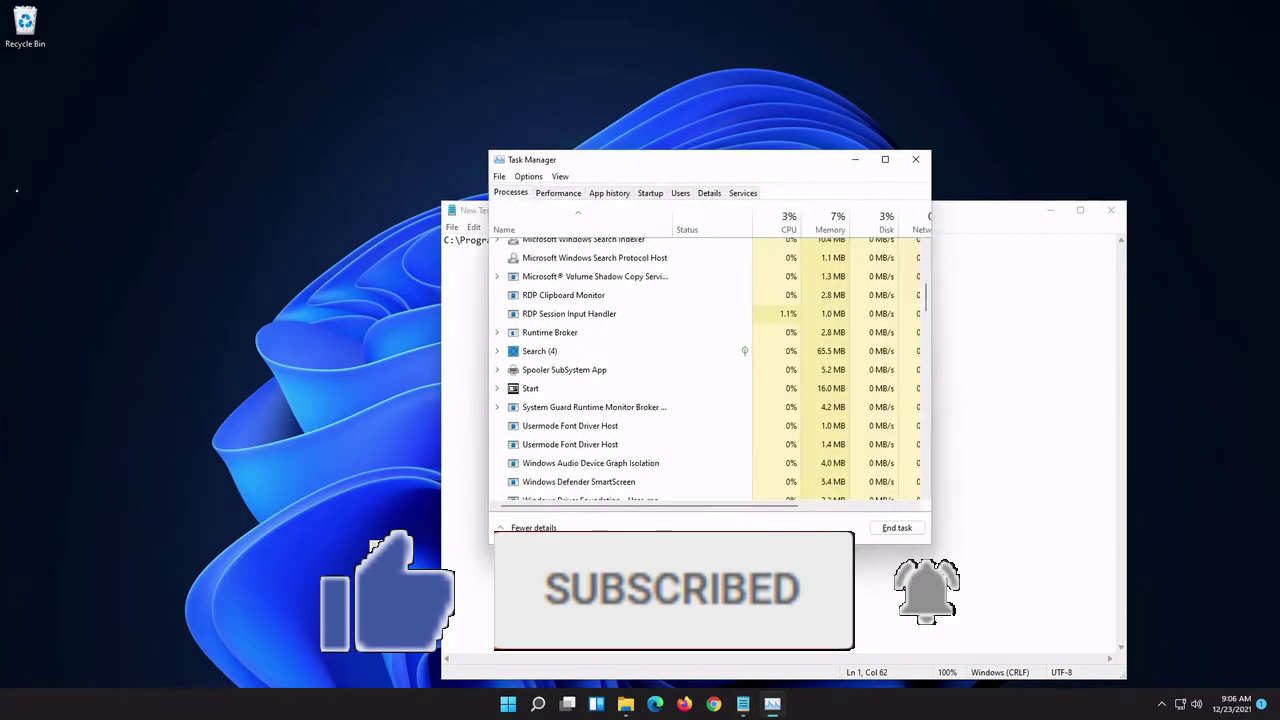
click(743, 194)
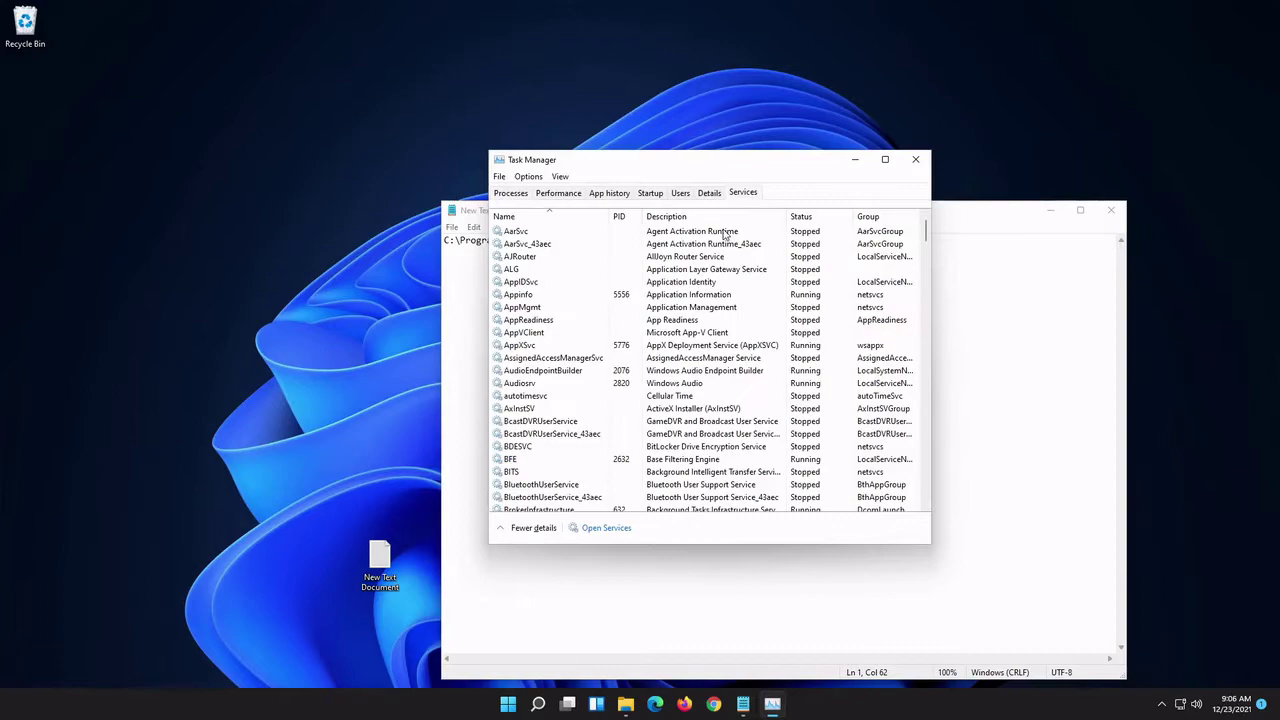
scroll(614, 371, down, 10)
scroll(614, 371, down, 15)
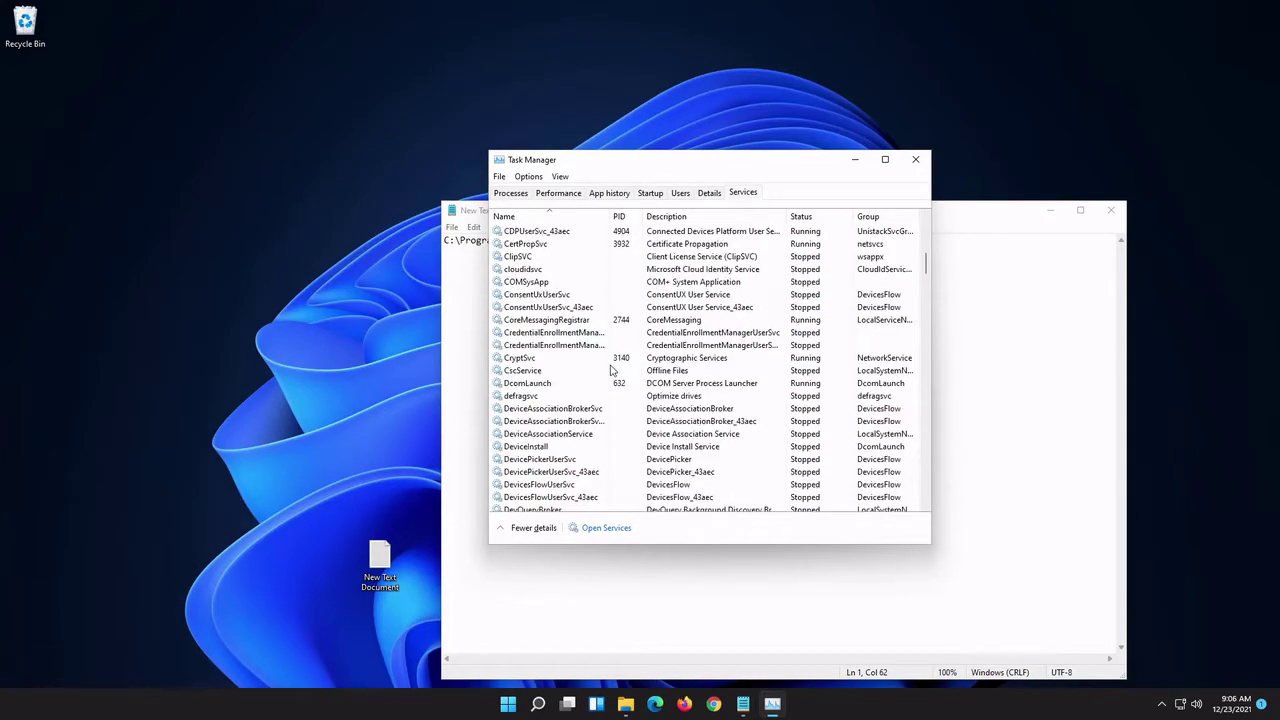
scroll(614, 371, down, 20)
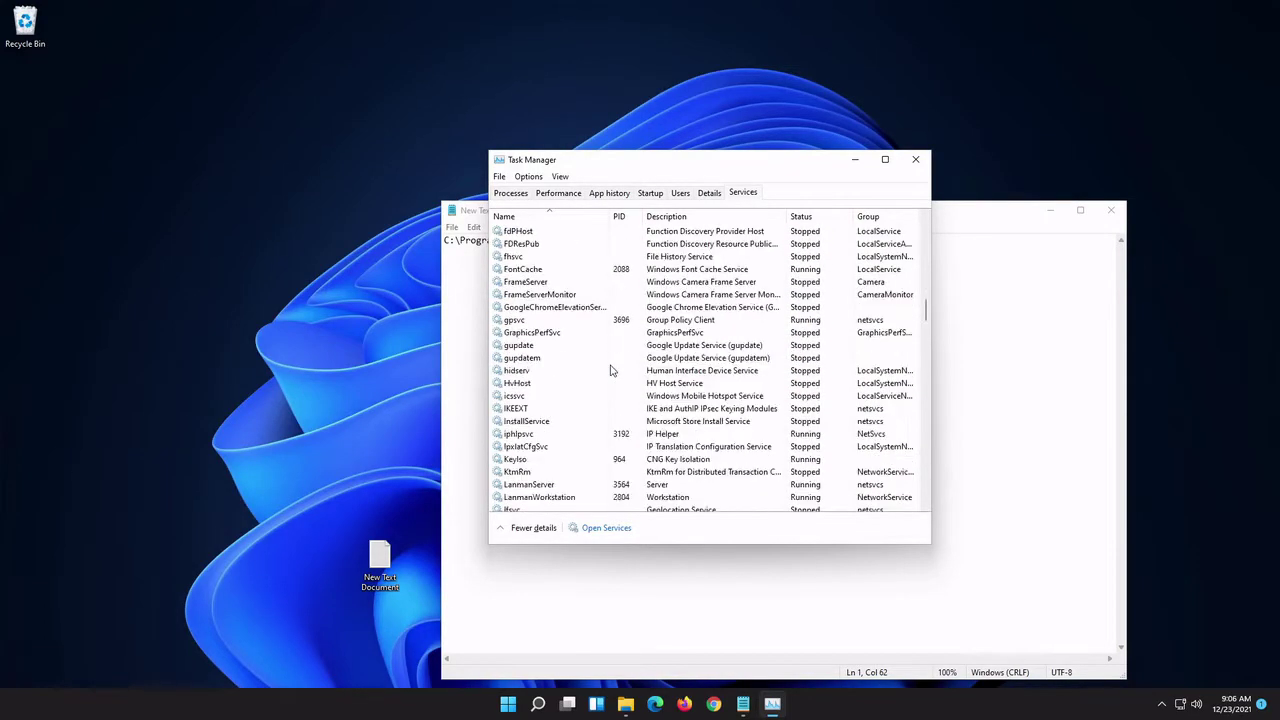
scroll(612, 371, down, 20)
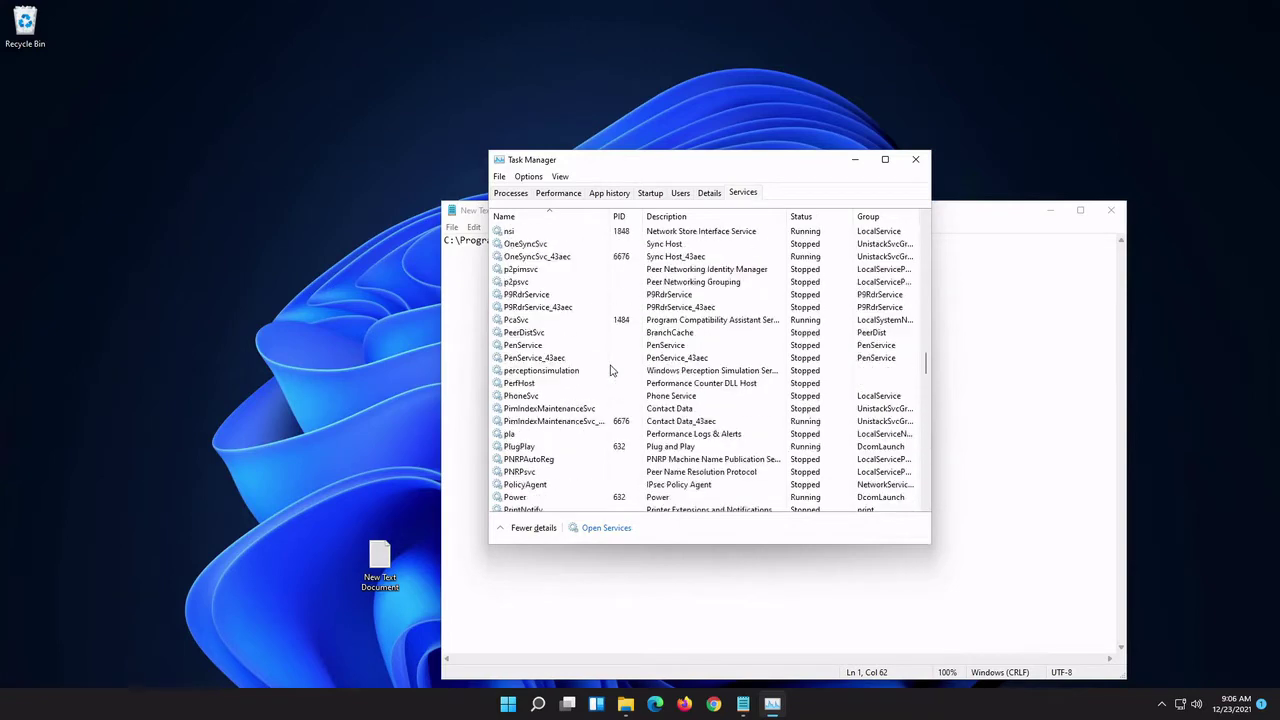
scroll(612, 371, down, 4)
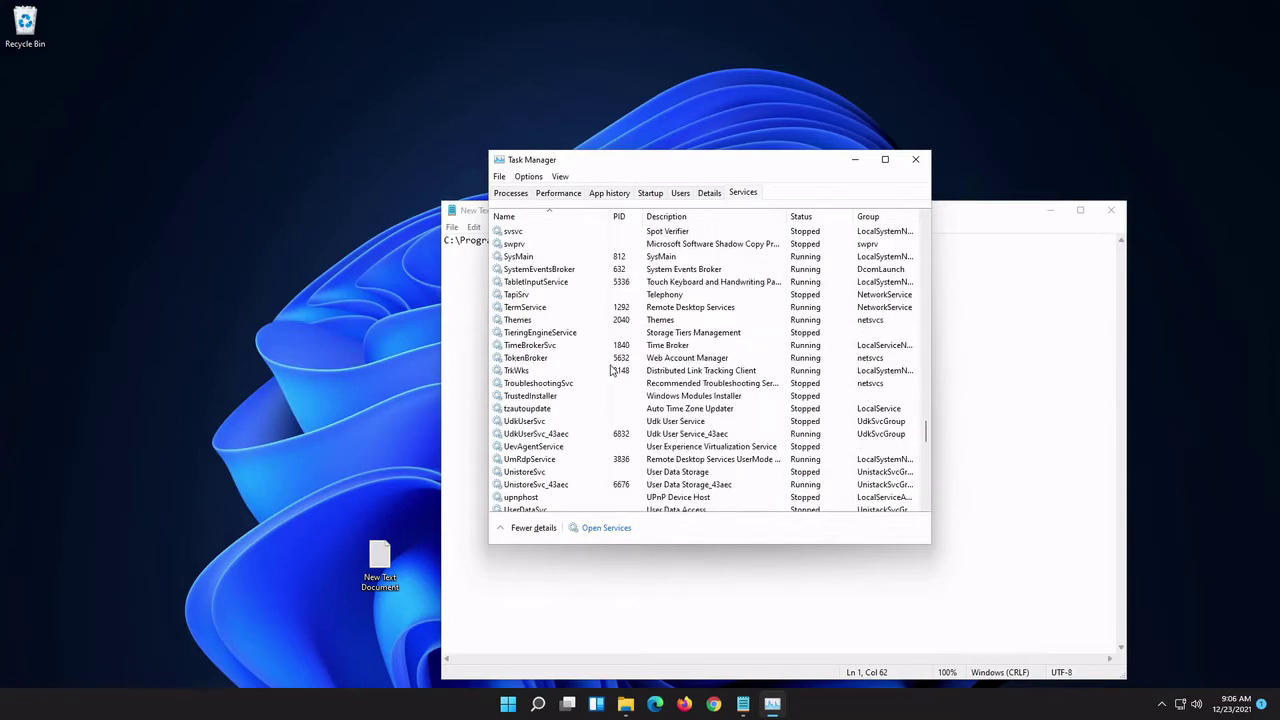
scroll(612, 371, down, 2)
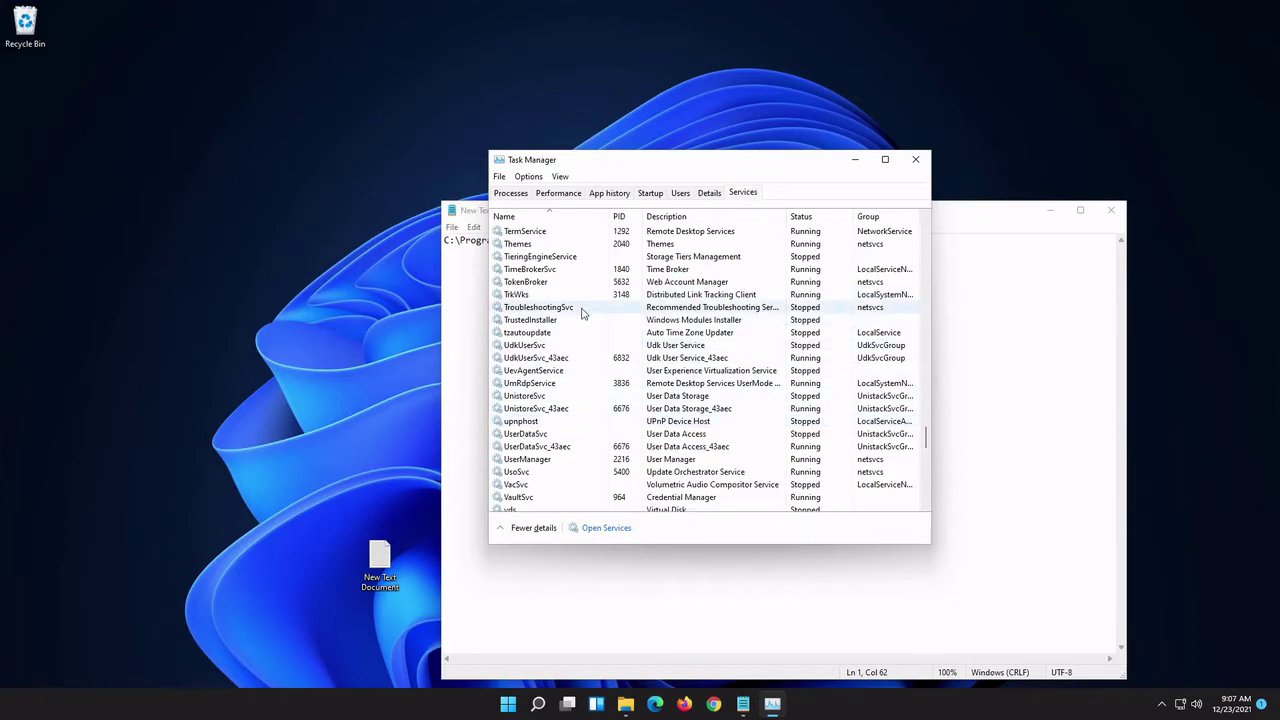
Sort services by description, select TabletInputService, and open the Services console from its menu.
click(688, 217)
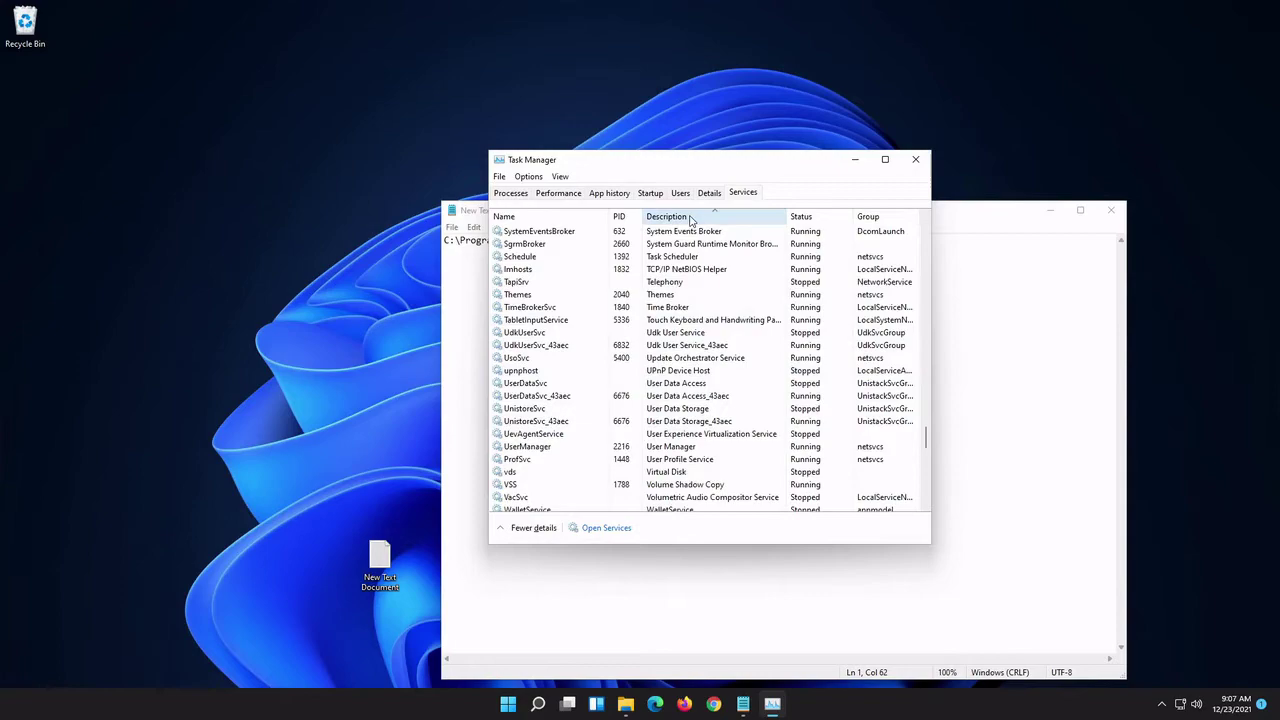
click(688, 217)
scroll(693, 274, down, 8)
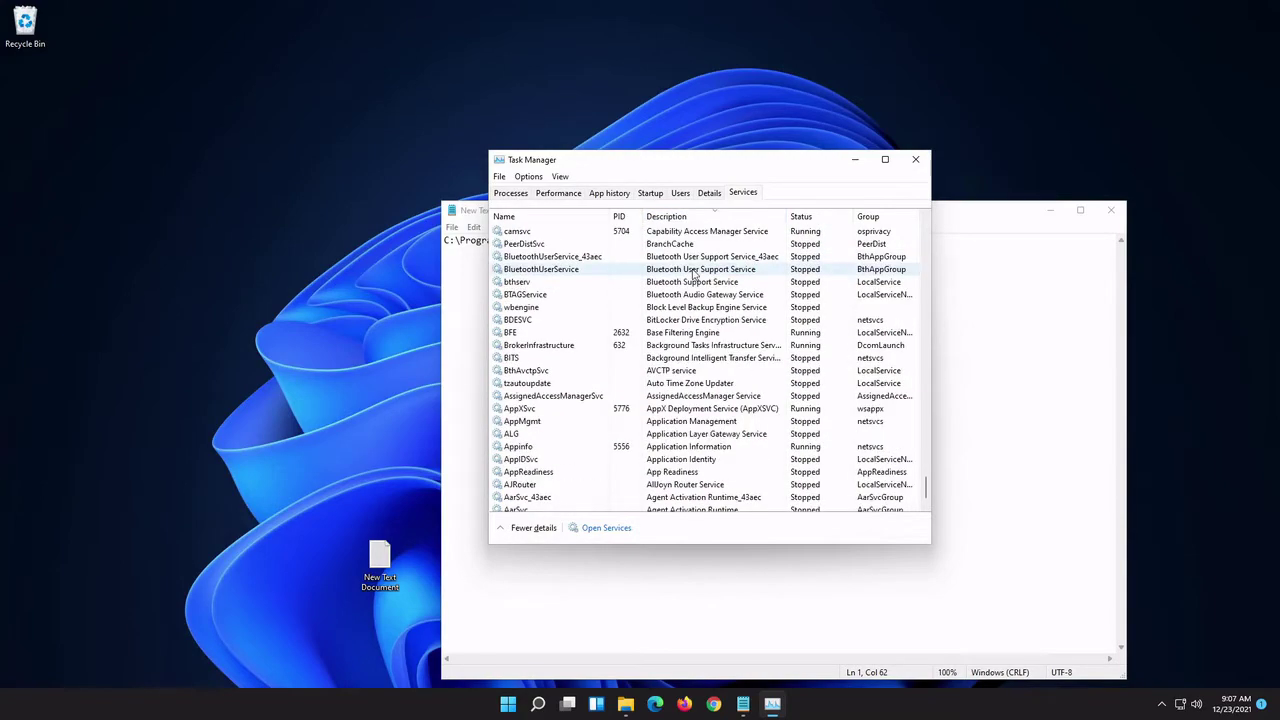
scroll(715, 380, up, 10)
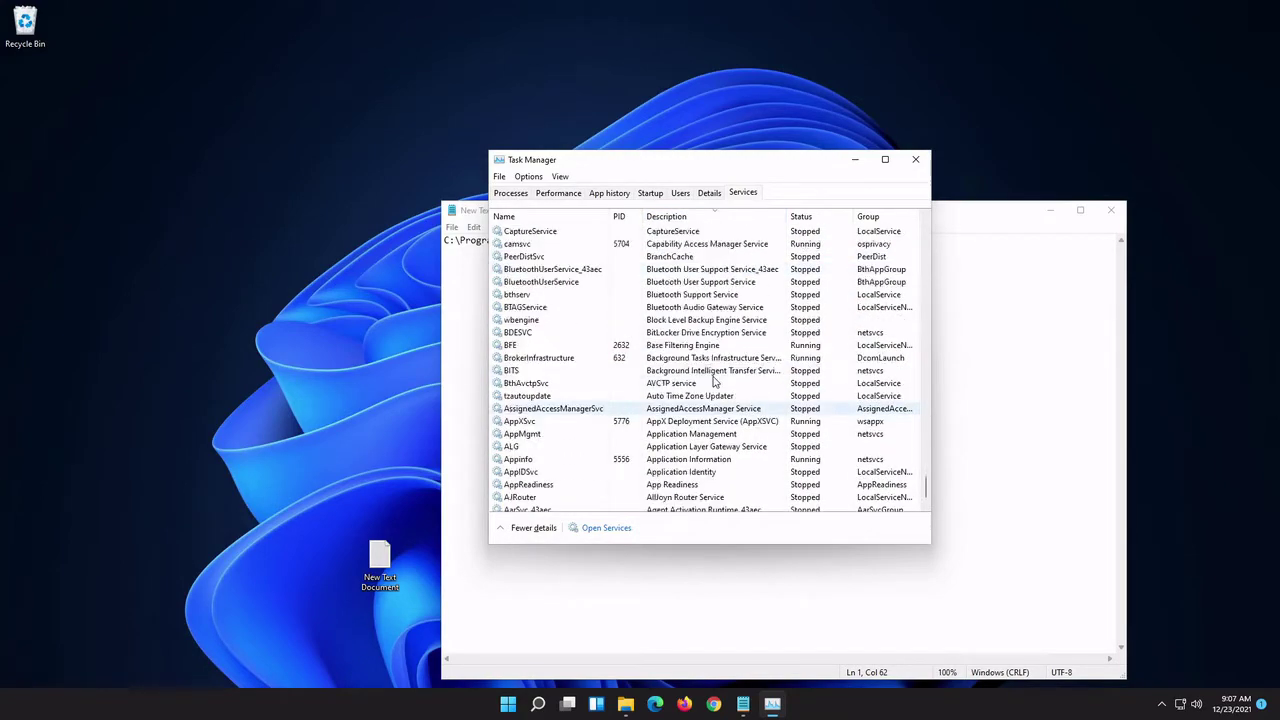
click(728, 216)
scroll(725, 300, down, 20)
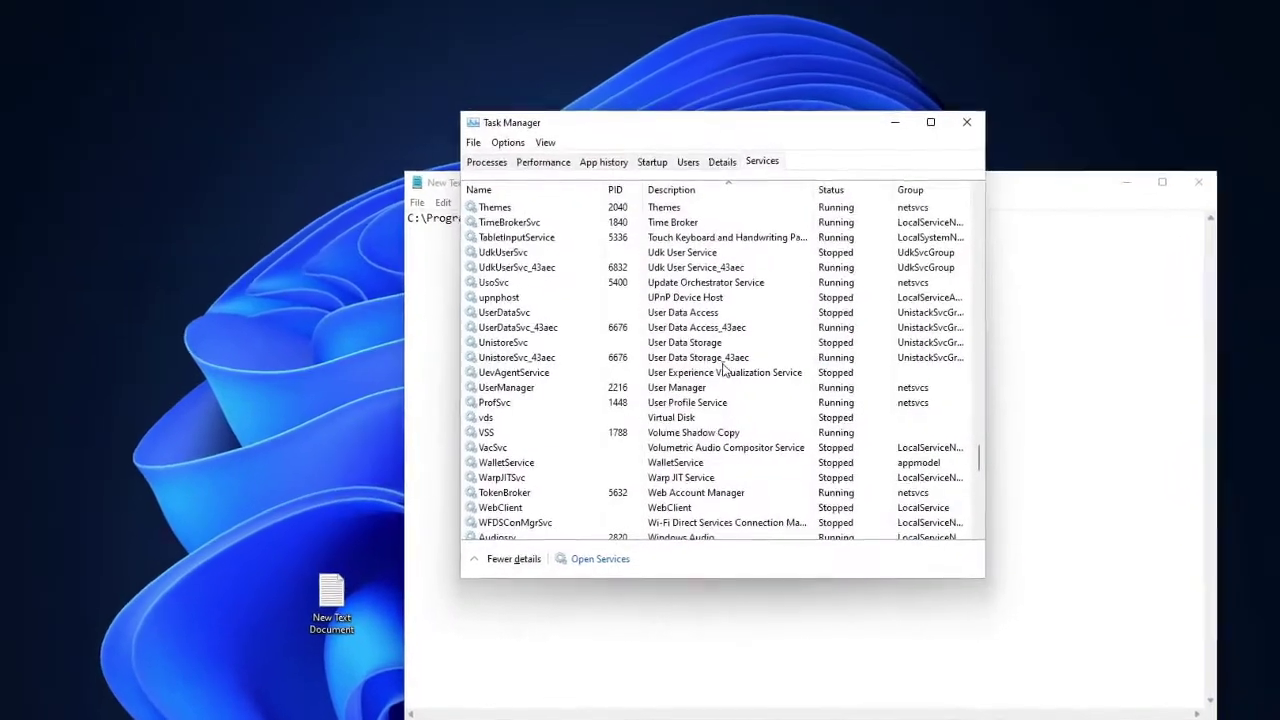
click(530, 218)
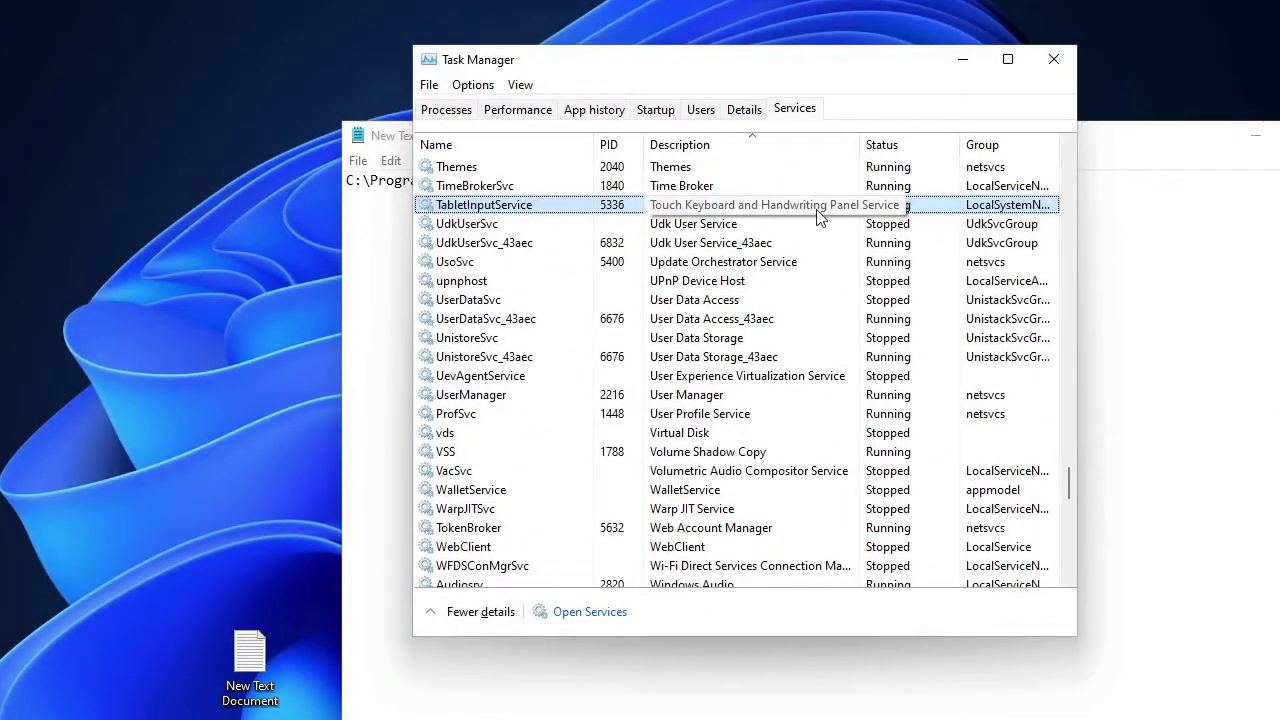
right_click(533, 209)
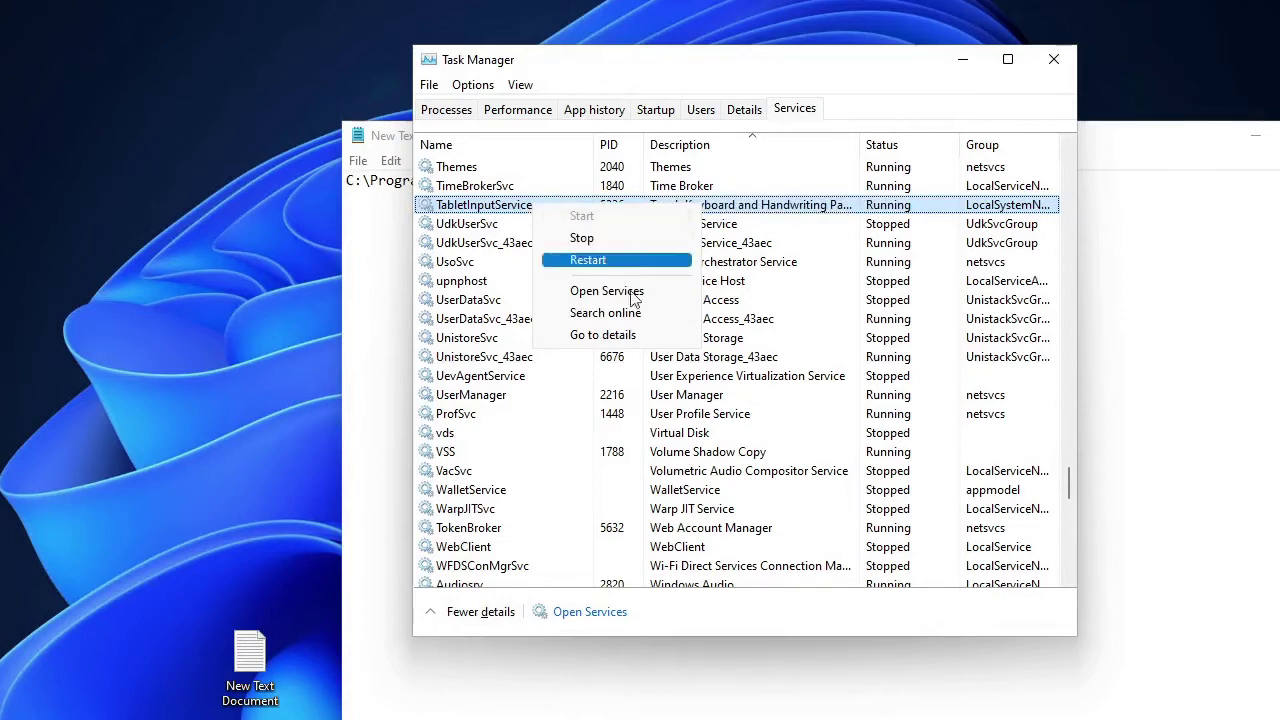
right_click(590, 210)
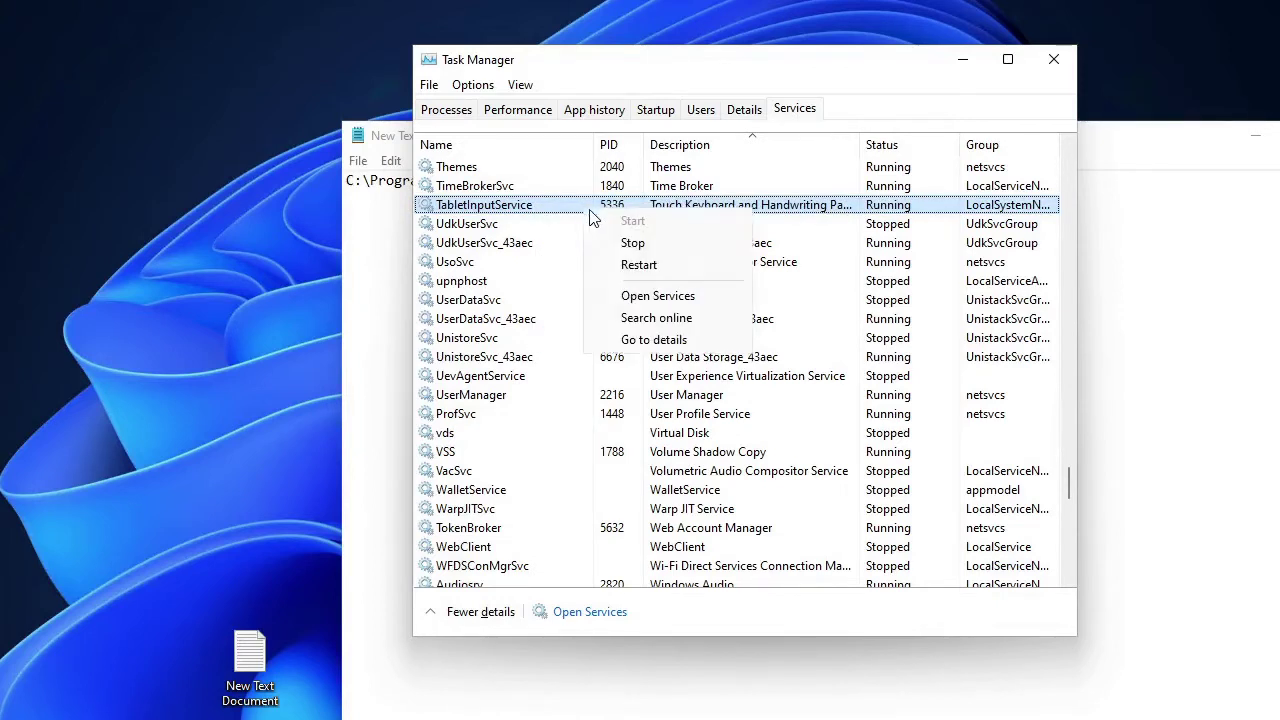
click(697, 298)
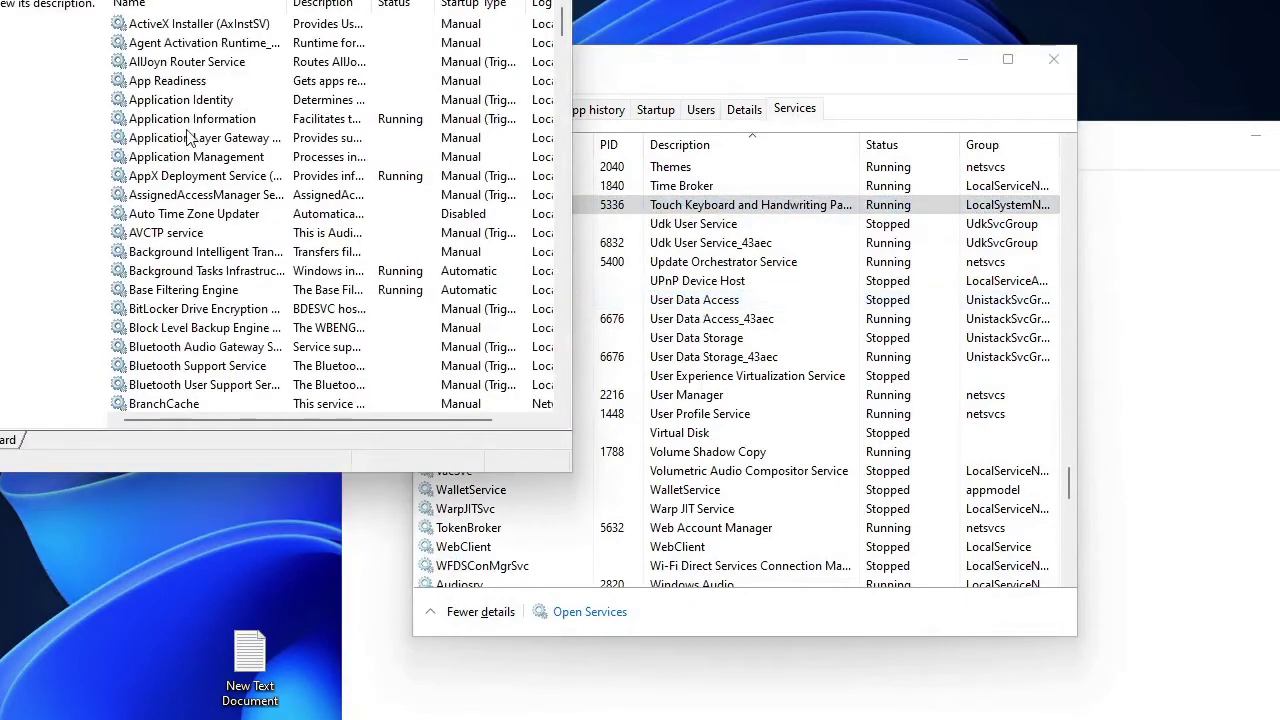
Move the Services window into view and select Touch Keyboard and Handwriting Panel Service.
drag(272, 2, 709, 100)
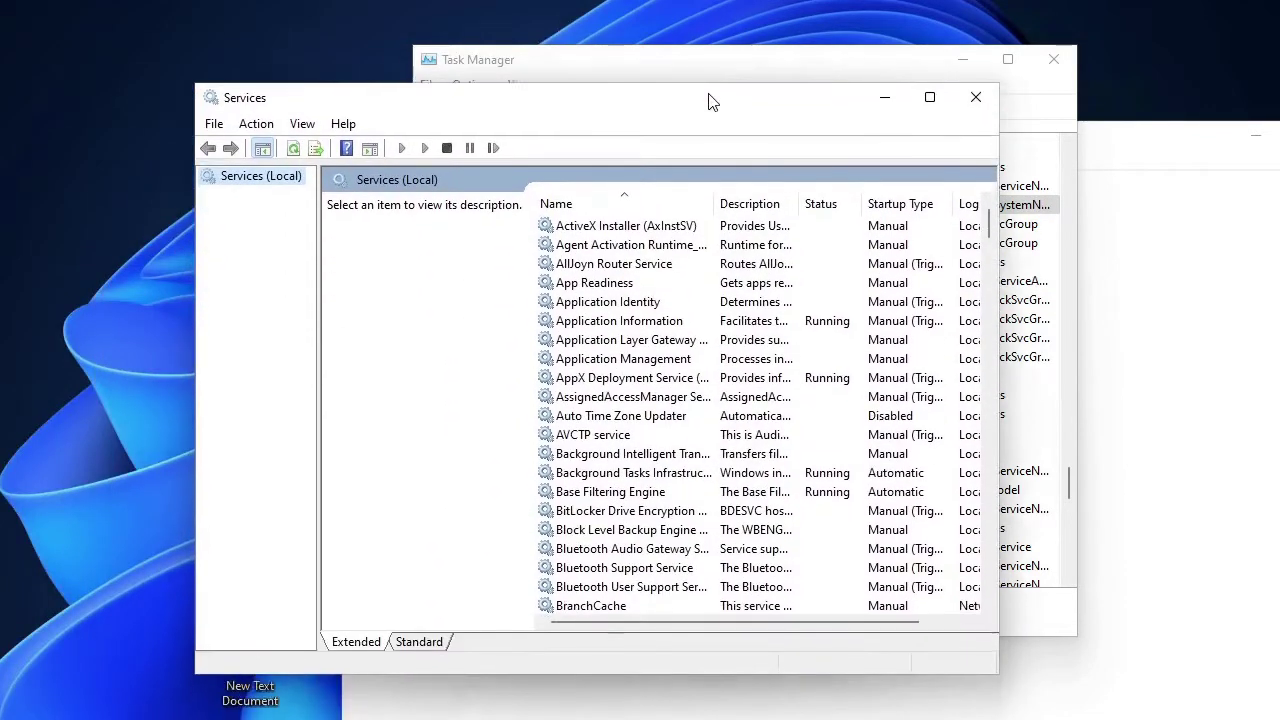
scroll(650, 360, down, 20)
scroll(641, 363, down, 15)
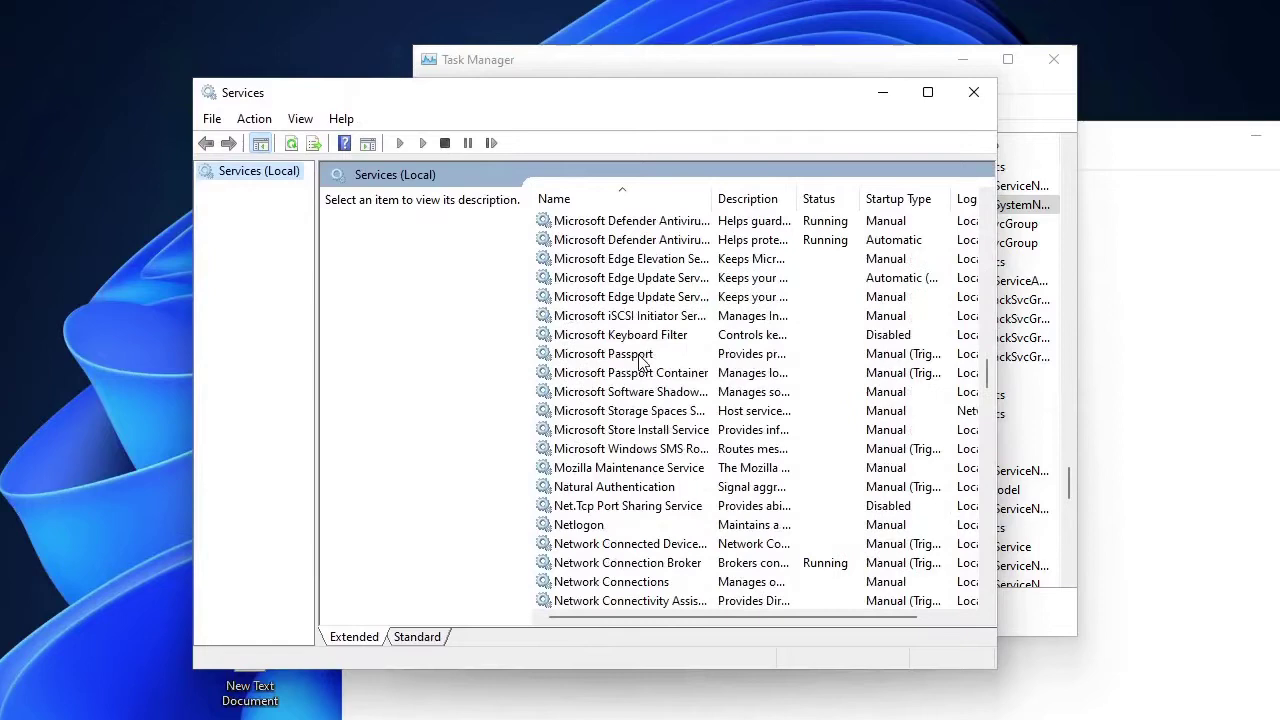
scroll(641, 362, down, 20)
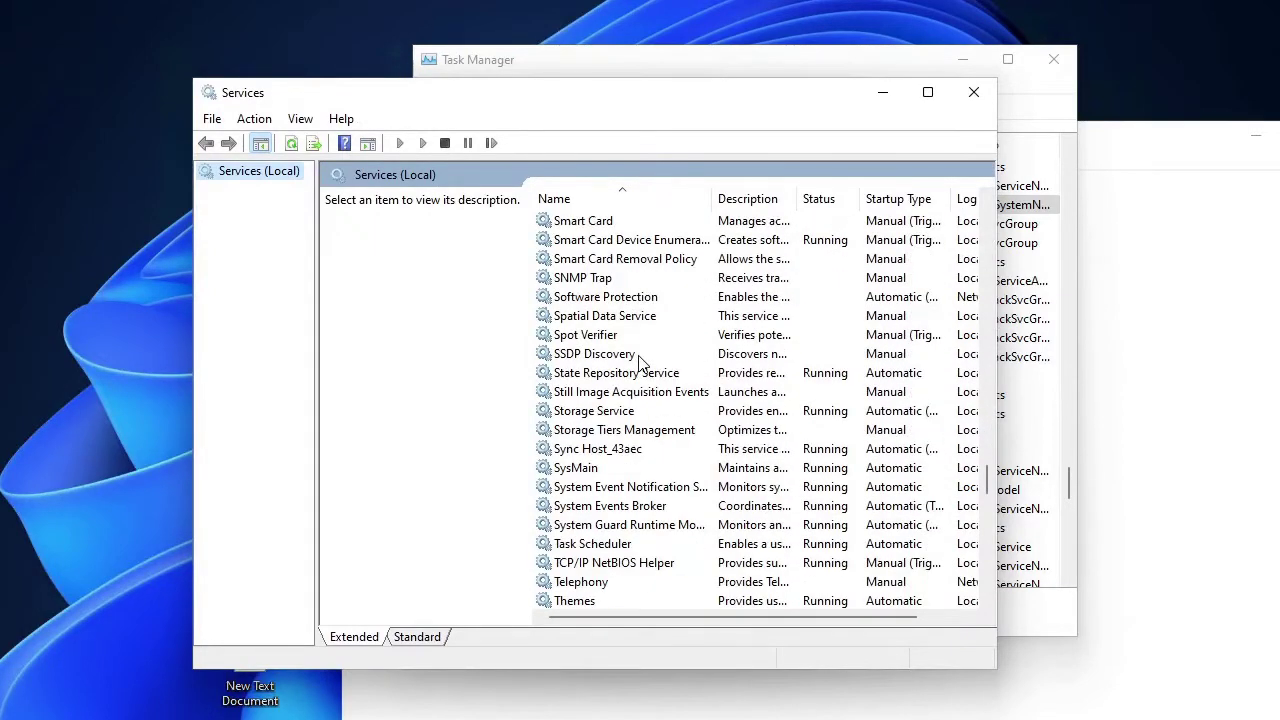
scroll(641, 362, down, 1)
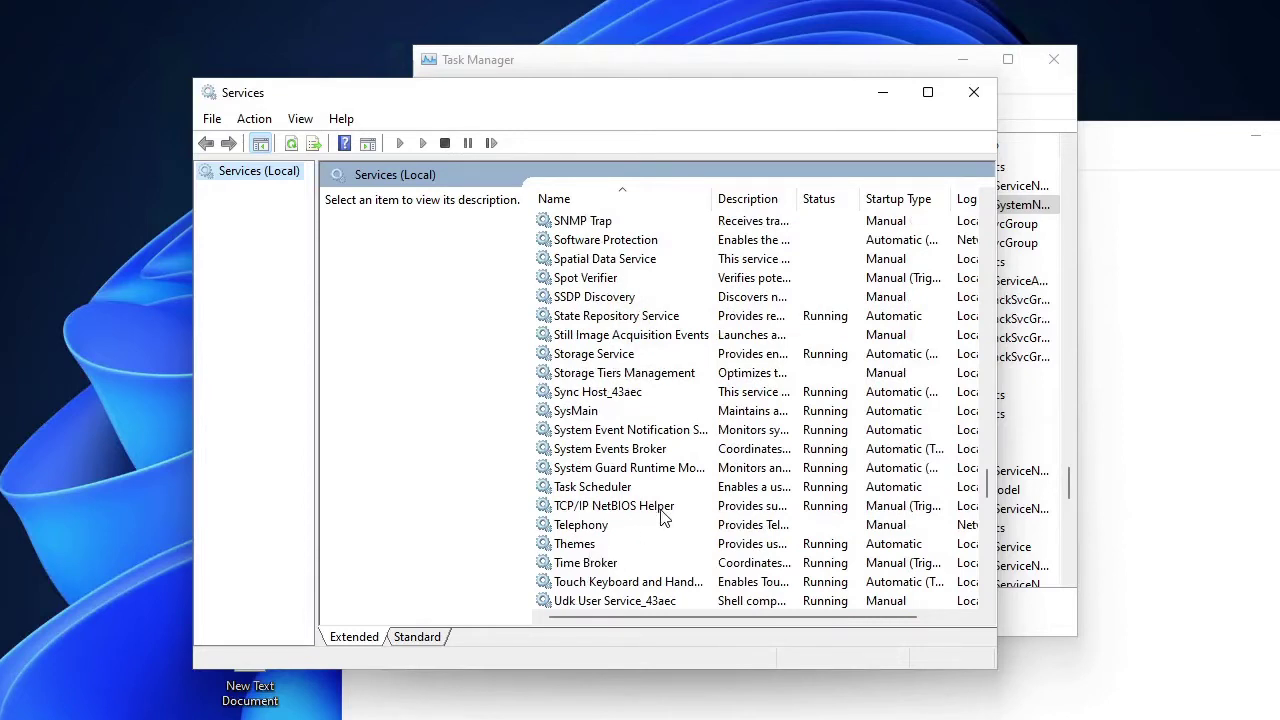
click(632, 582)
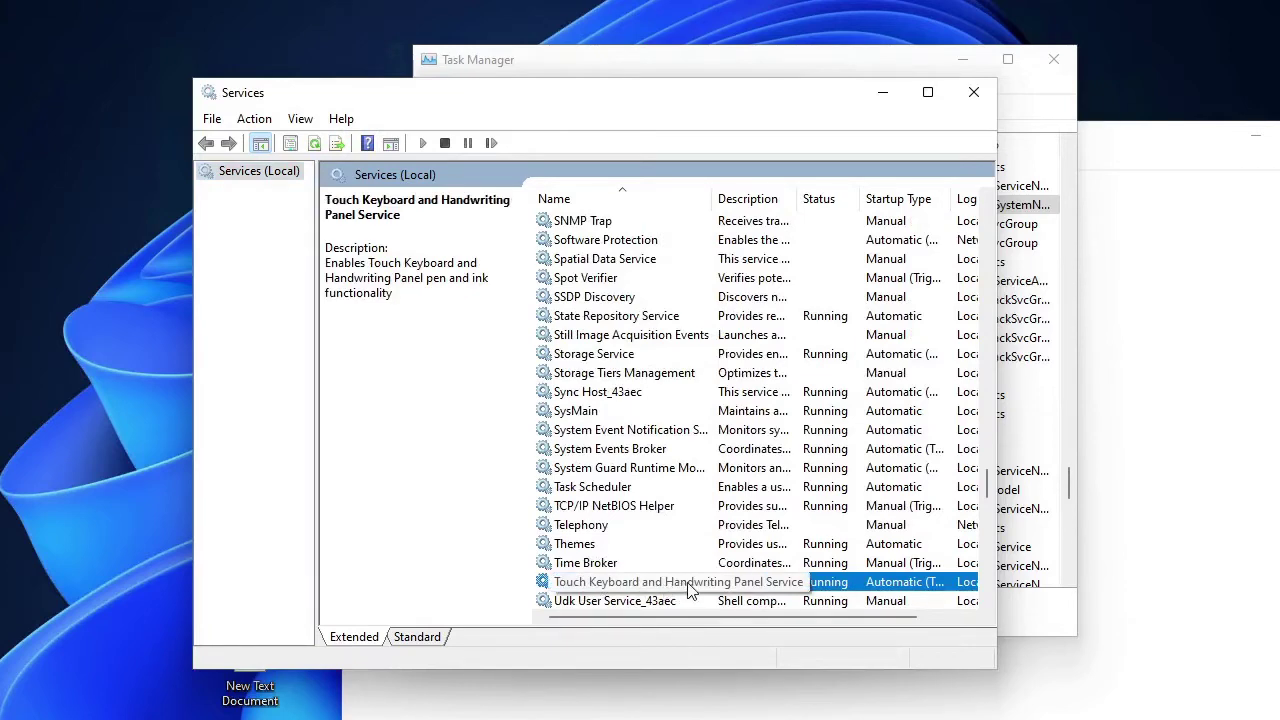
scroll(730, 510, down, 2)
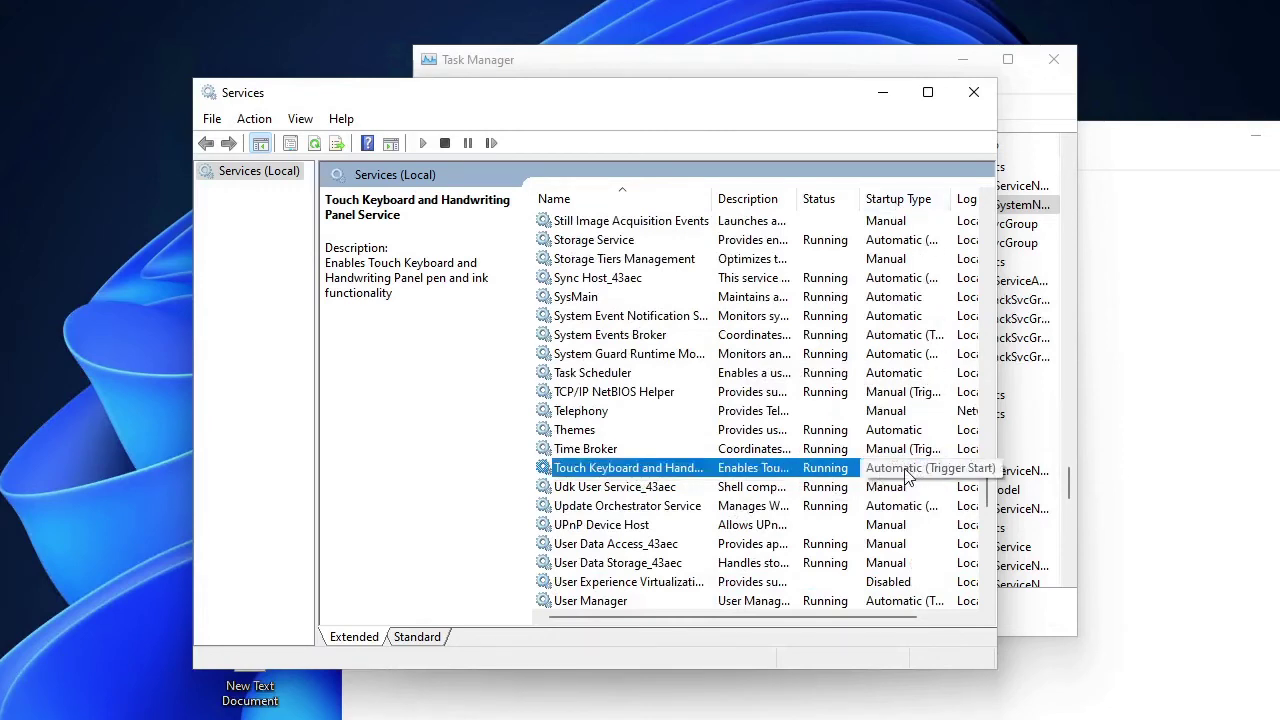
Change the Touch Keyboard and Handwriting Panel Service startup type to Disabled and apply it.
right_click(629, 475)
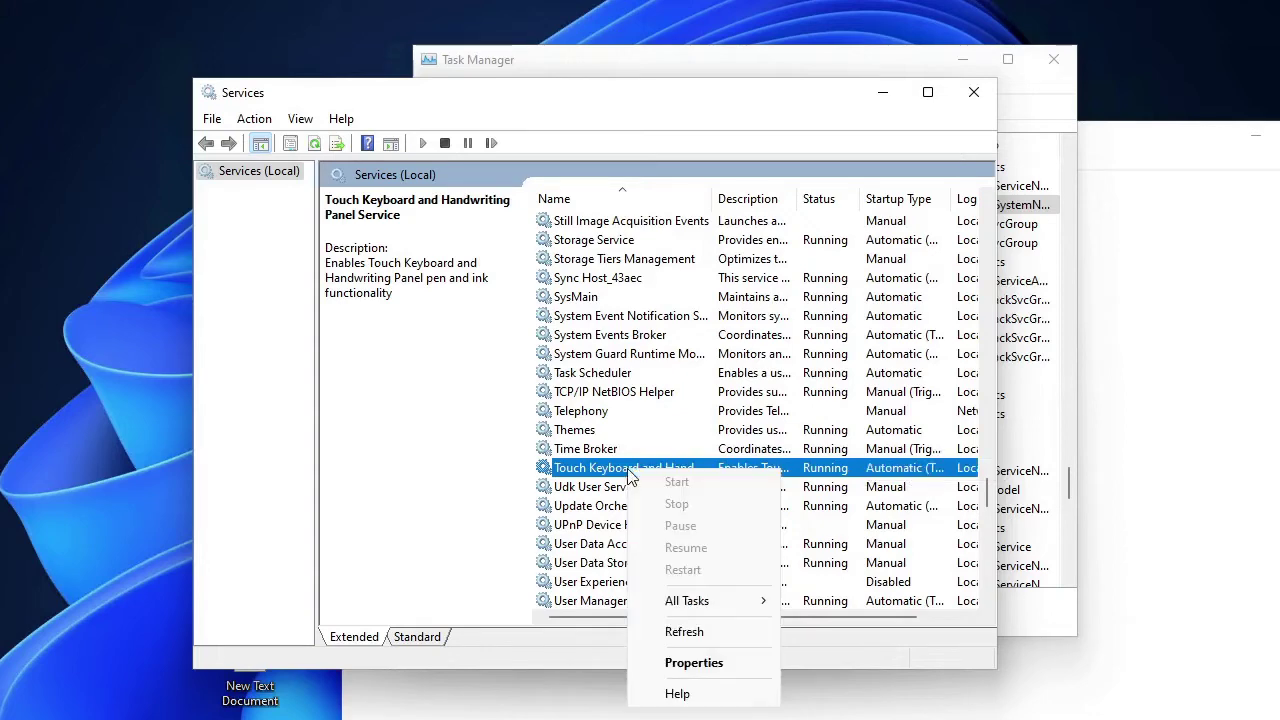
click(676, 664)
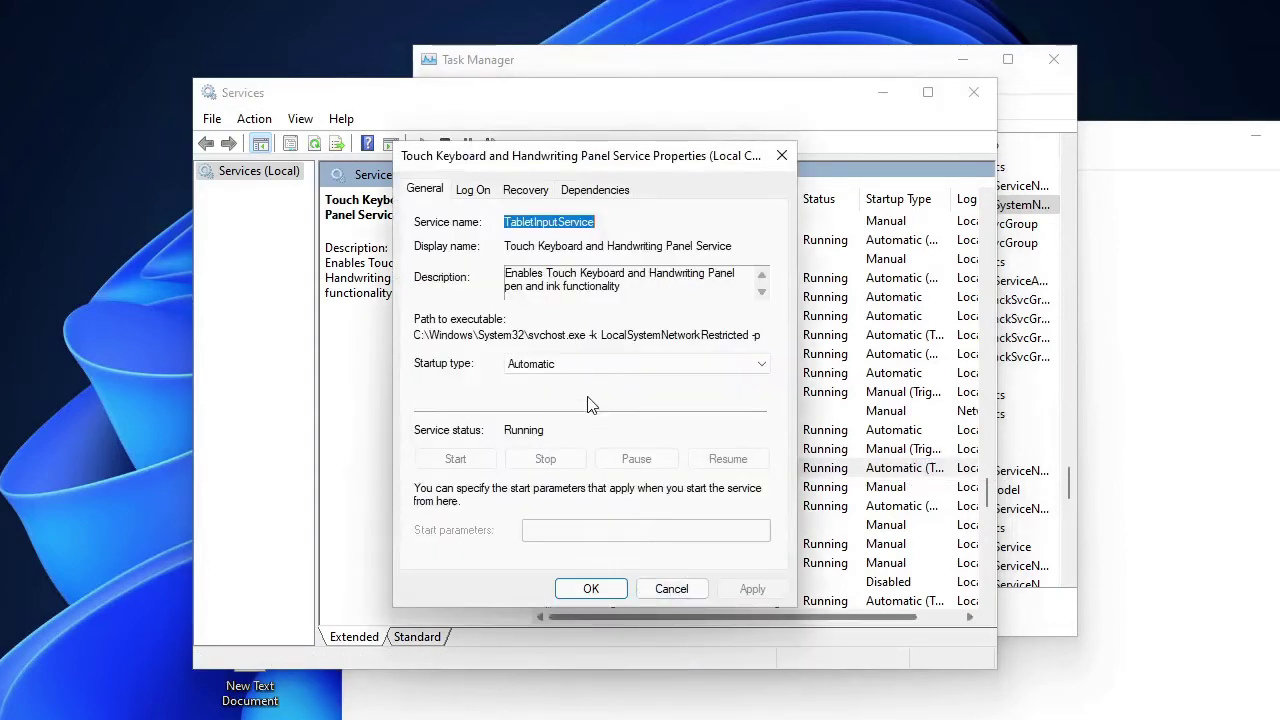
click(581, 366)
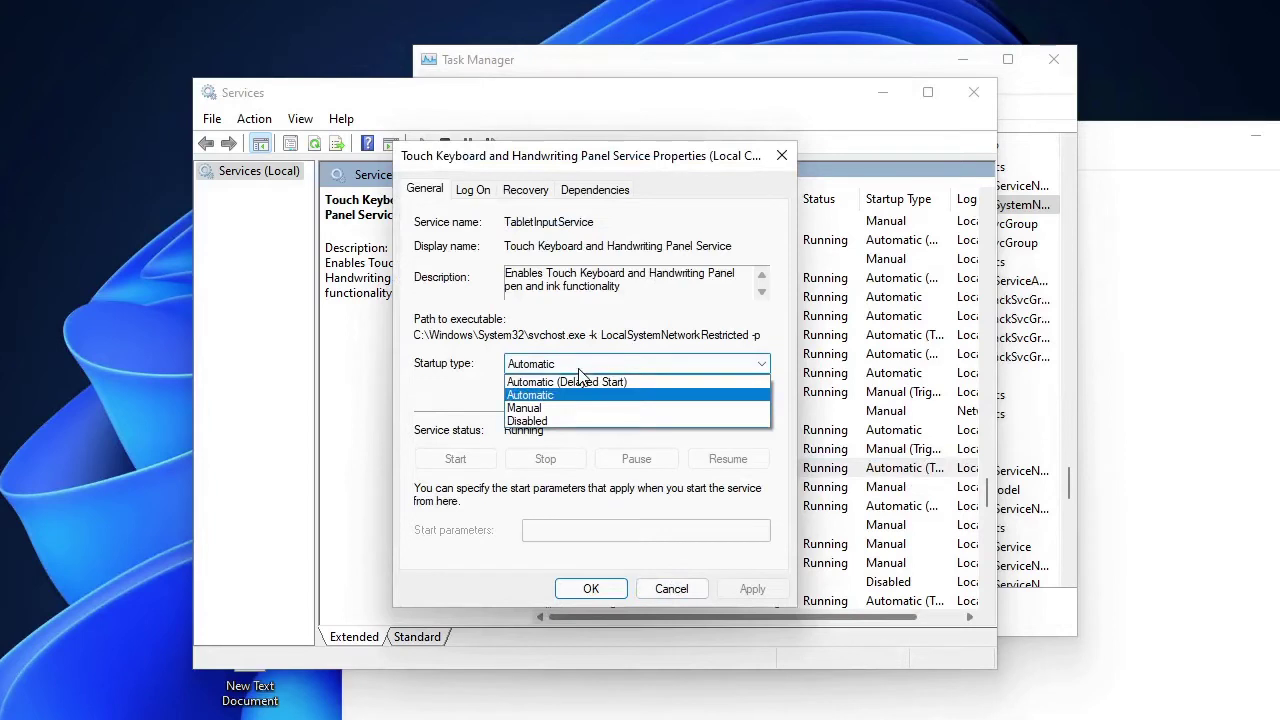
click(573, 421)
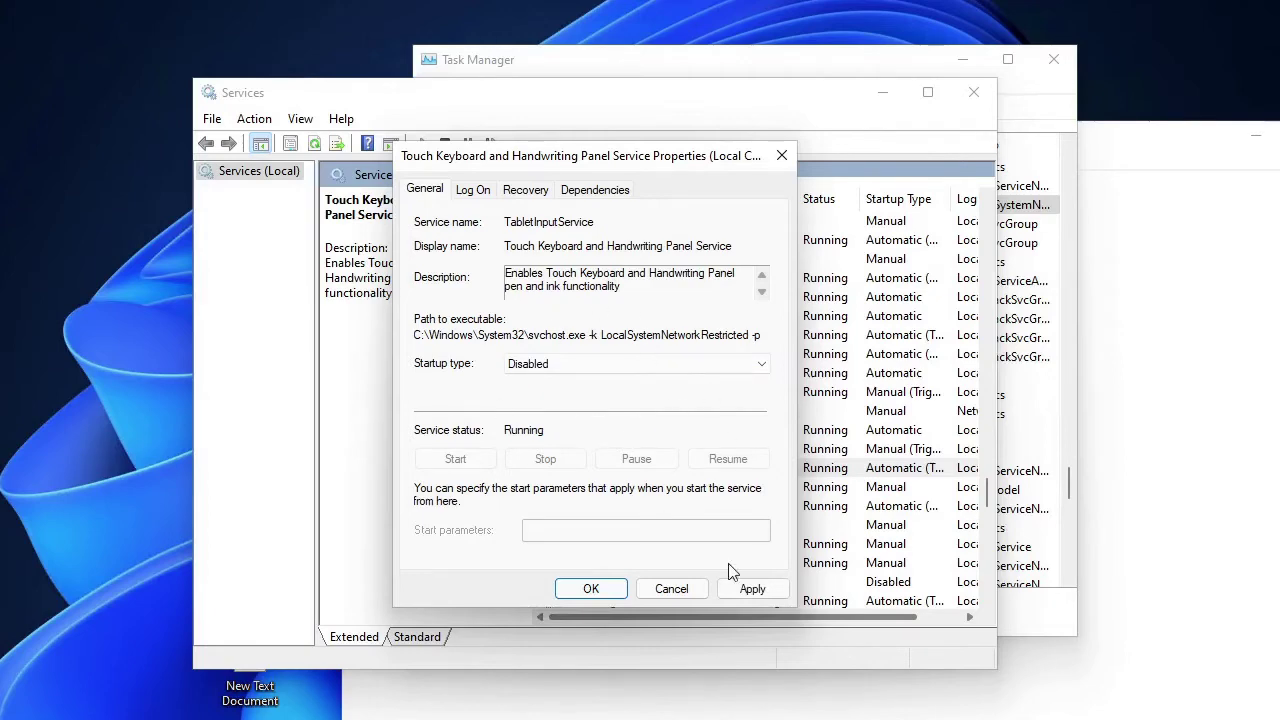
click(735, 594)
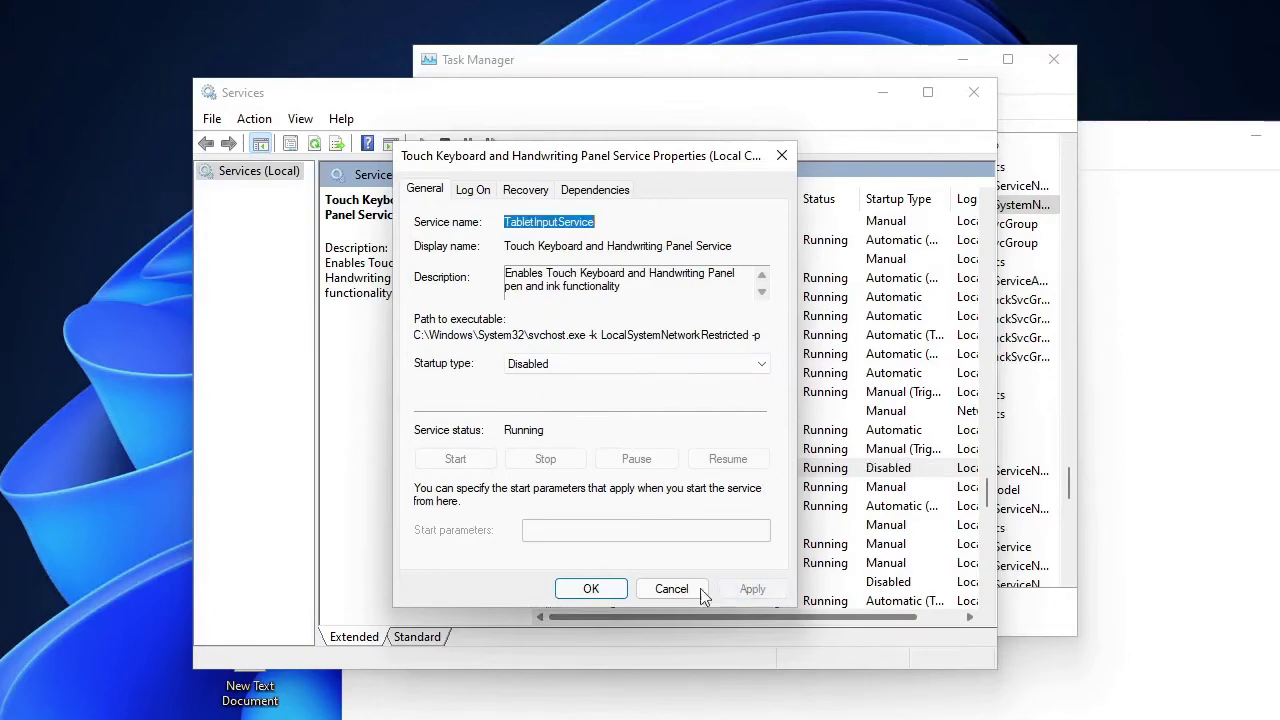
click(606, 593)
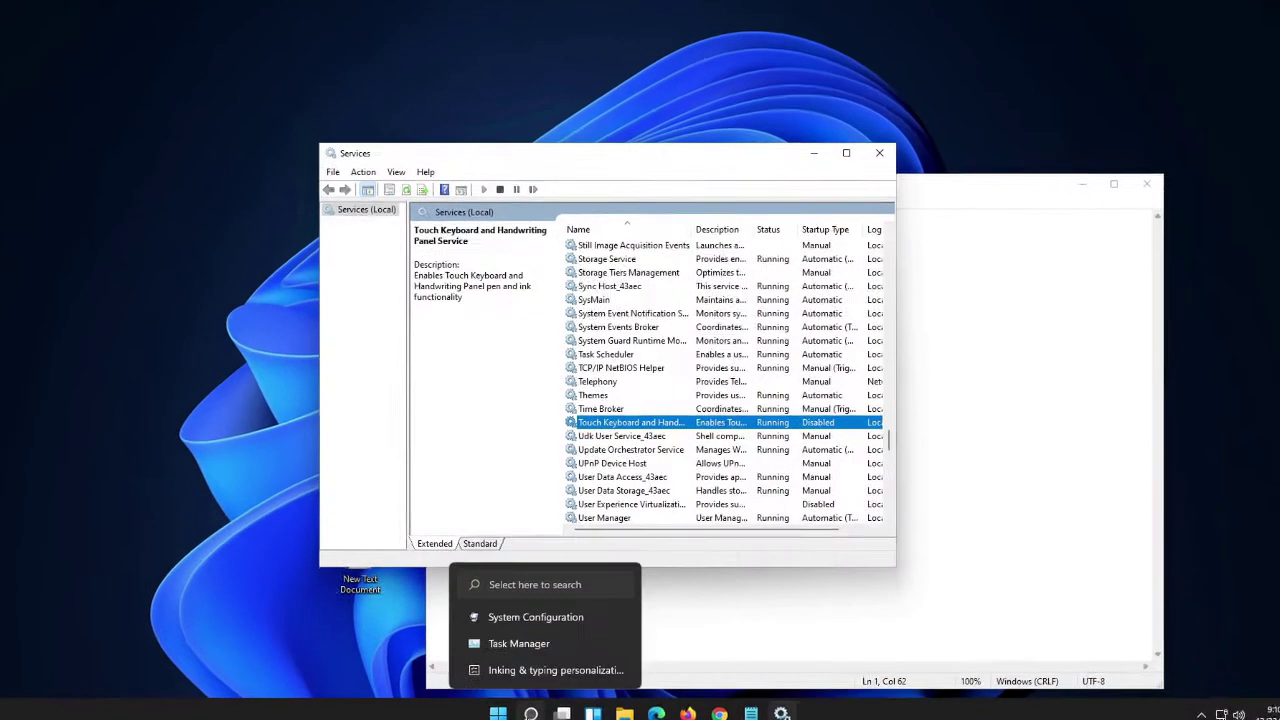
Launch System Configuration by searching for msconfig.
click(531, 712)
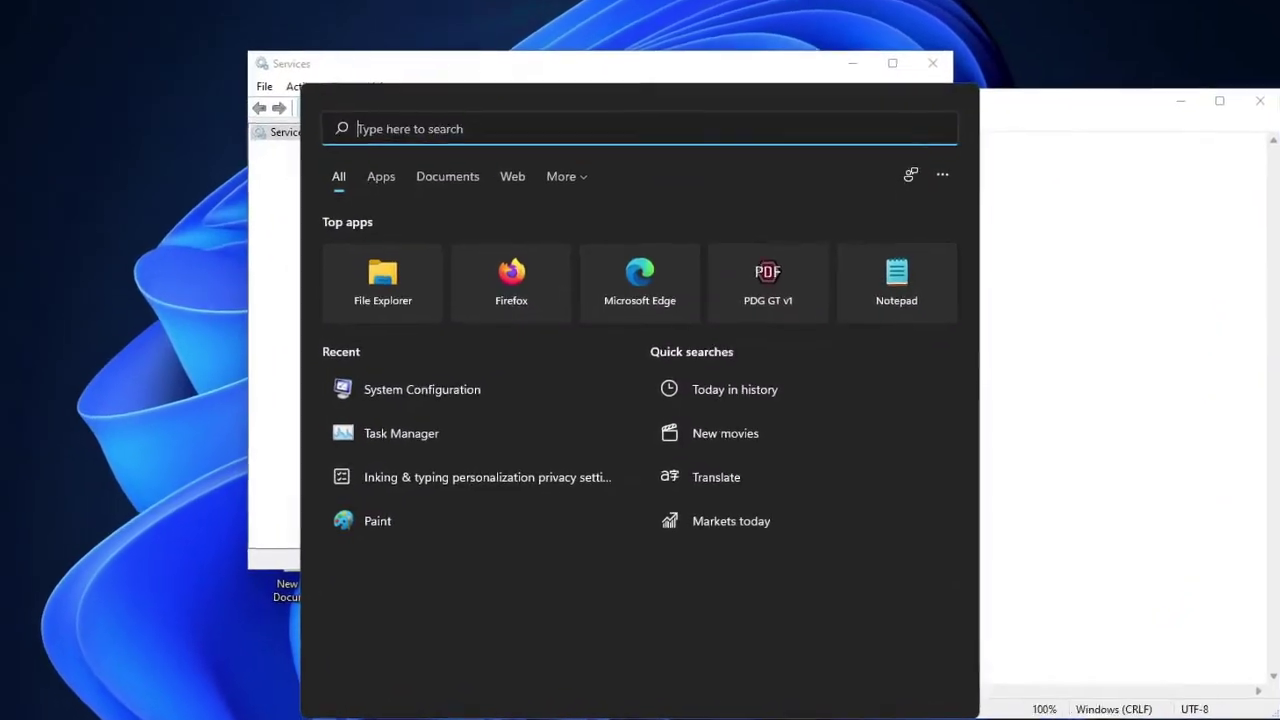
text(msconfig)
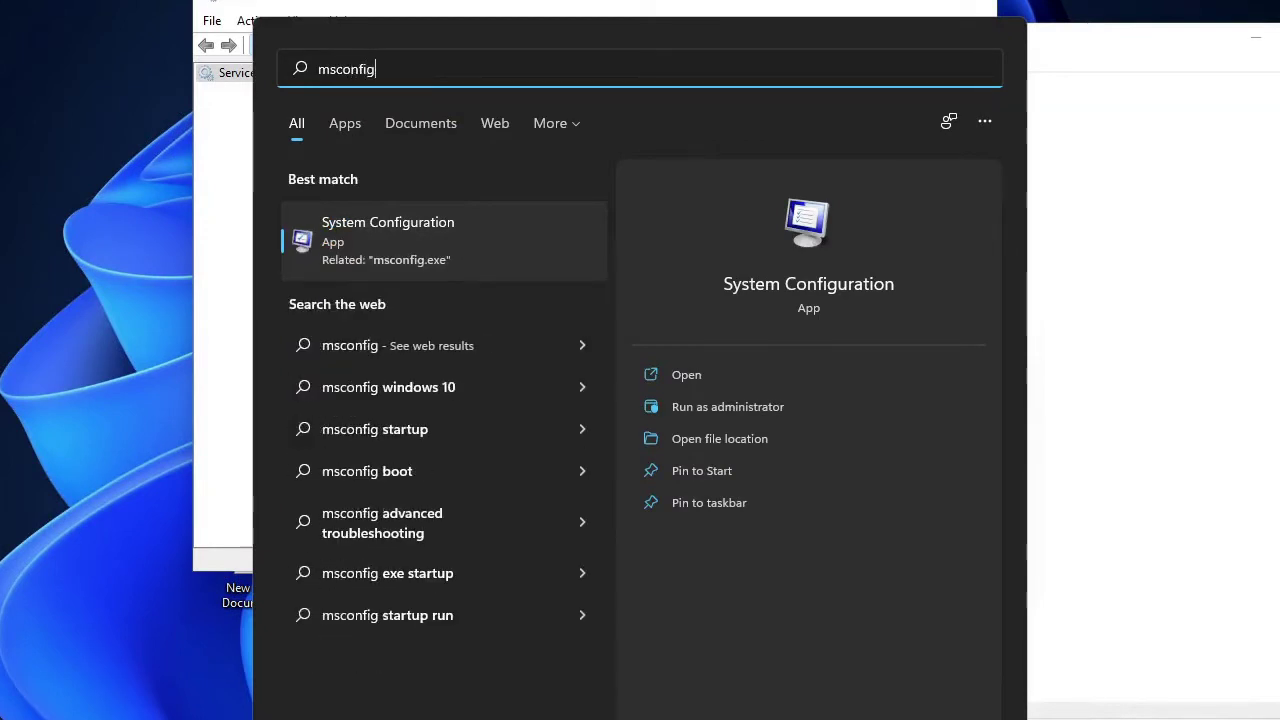
key(Return)
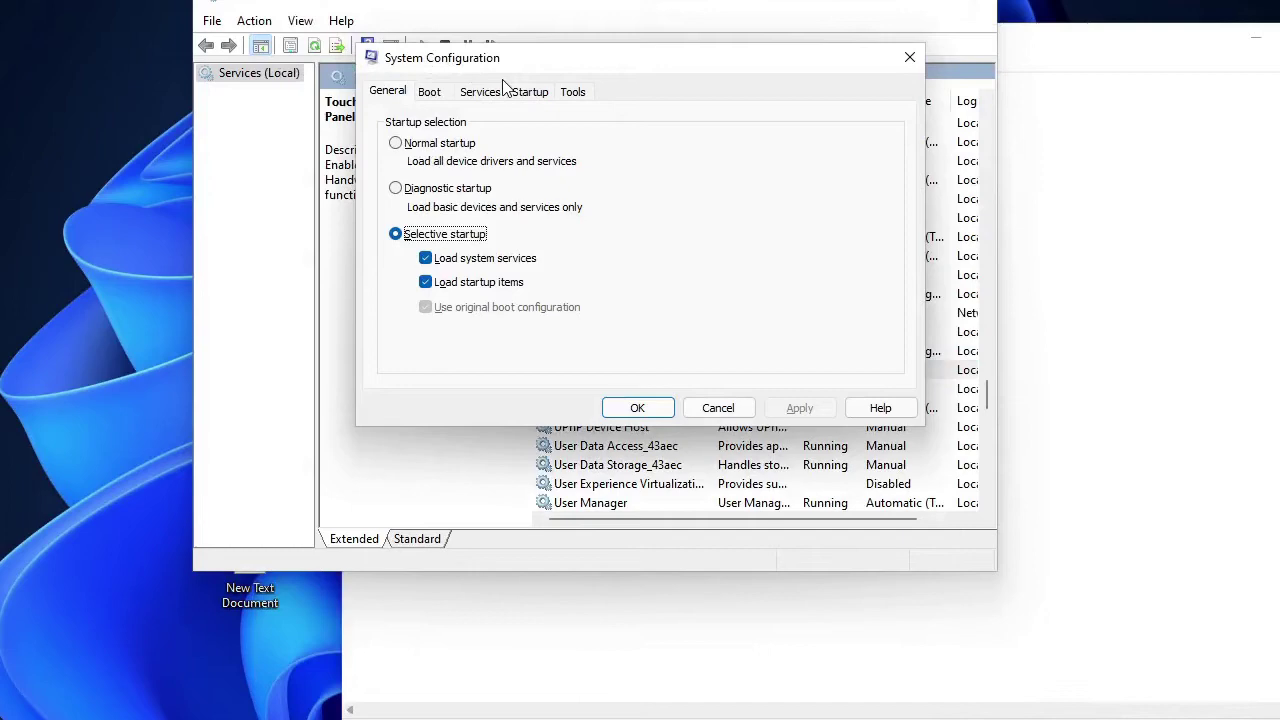
Show its Services tab sorted by name, scroll to the T entries, and move the dialog right.
click(482, 93)
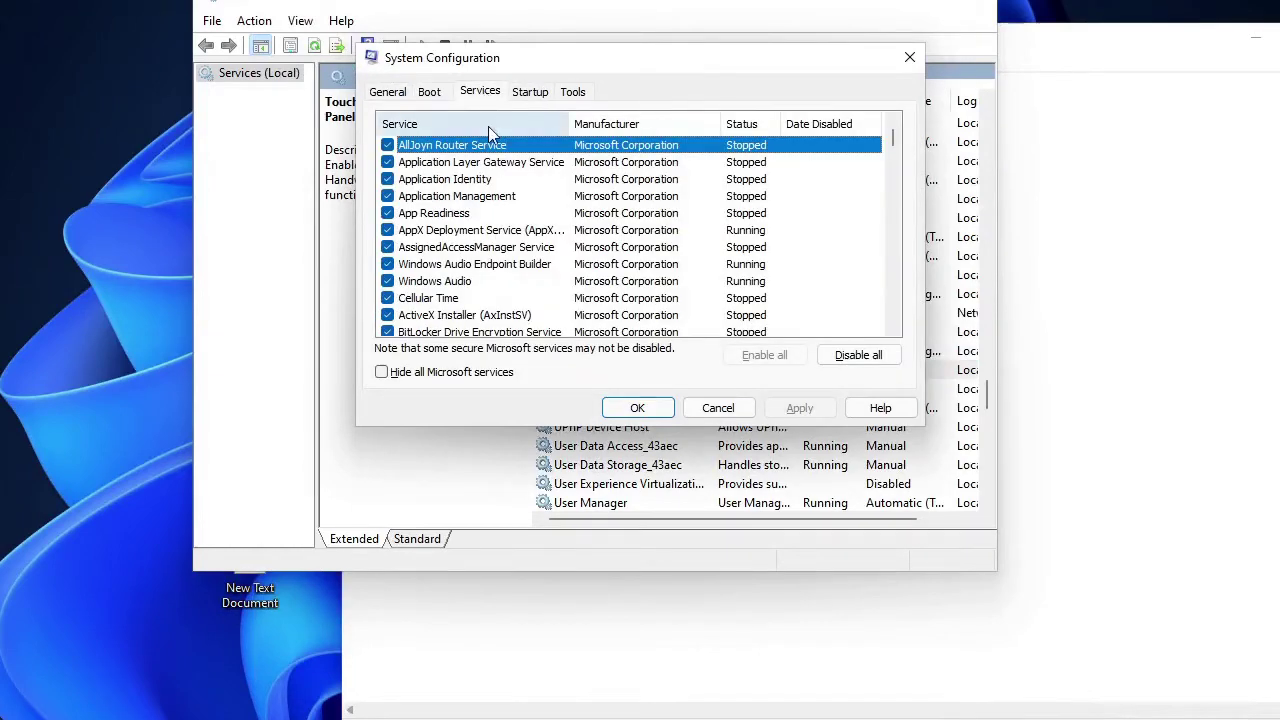
click(488, 126)
click(488, 126)
click(489, 126)
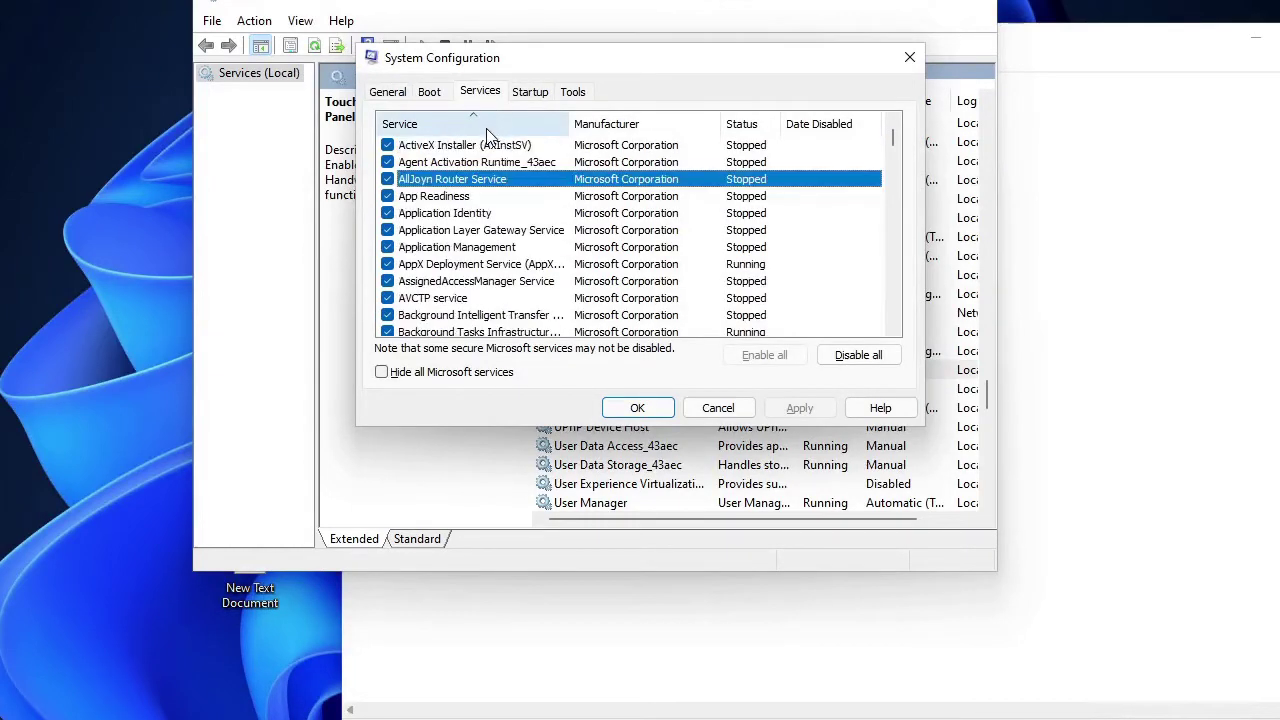
scroll(525, 237, down, 20)
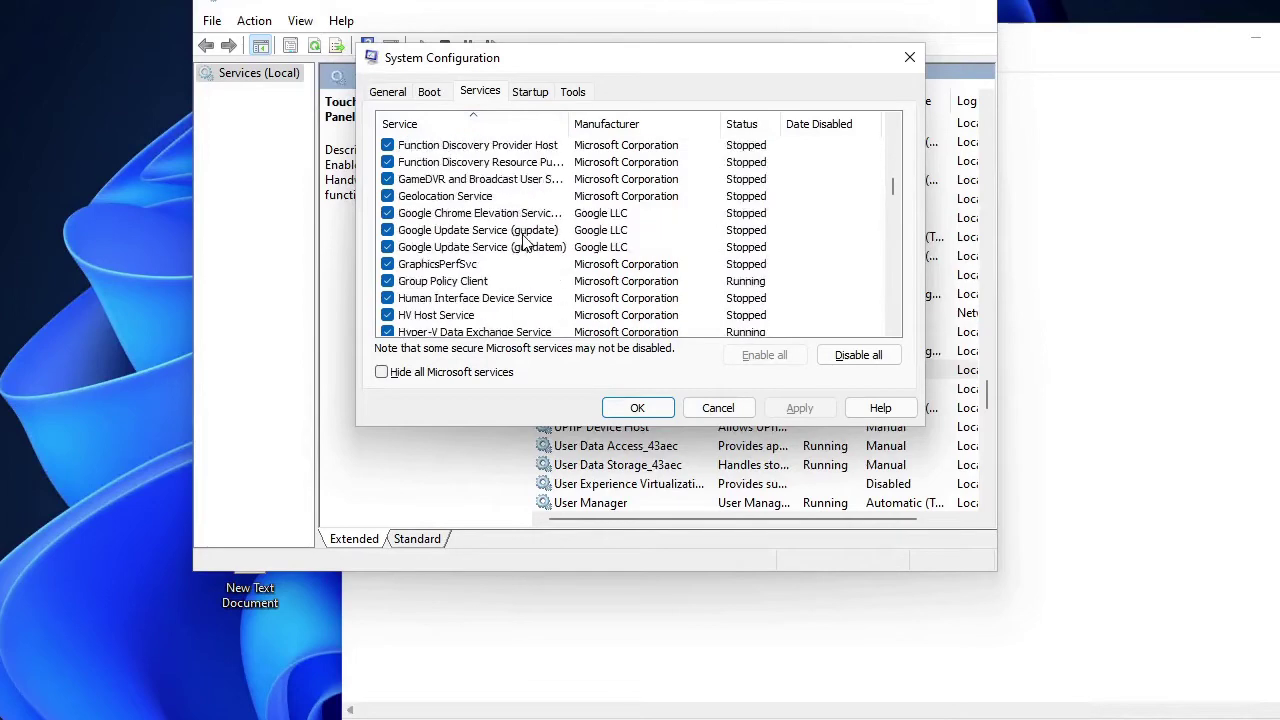
scroll(525, 240, down, 20)
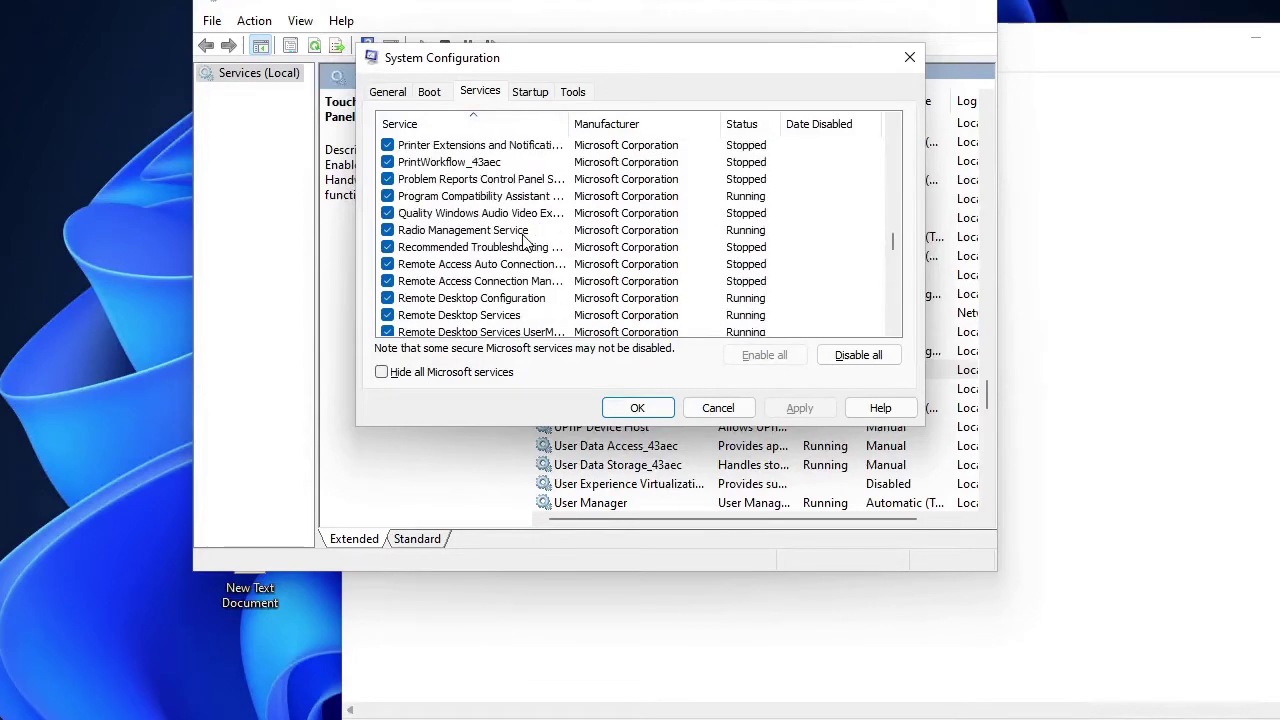
scroll(525, 240, down, 7)
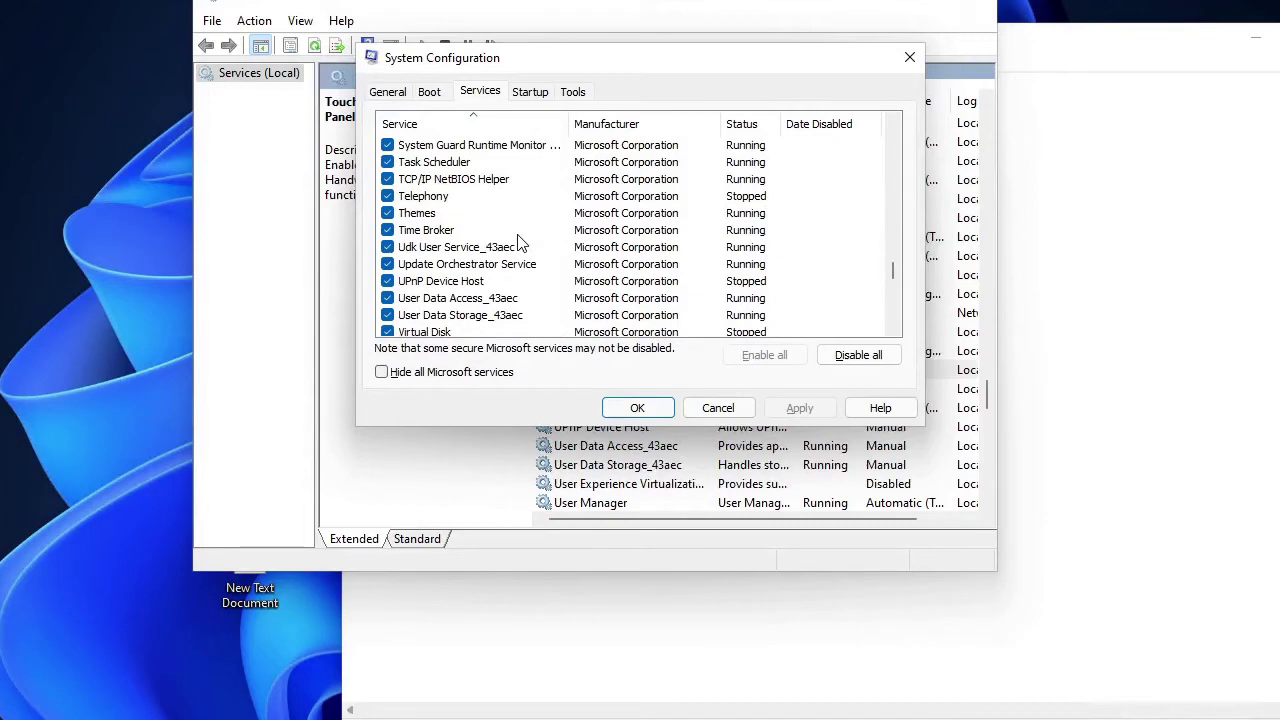
scroll(520, 243, up, 1)
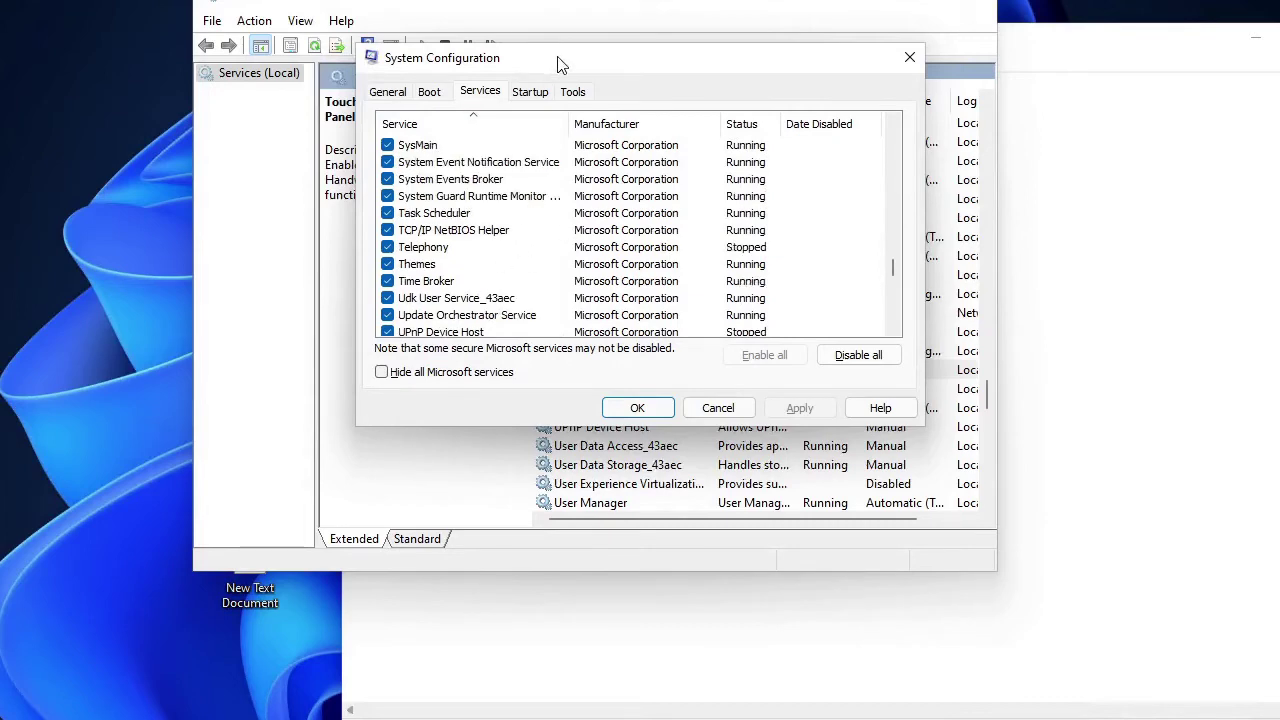
drag(557, 63, 865, 78)
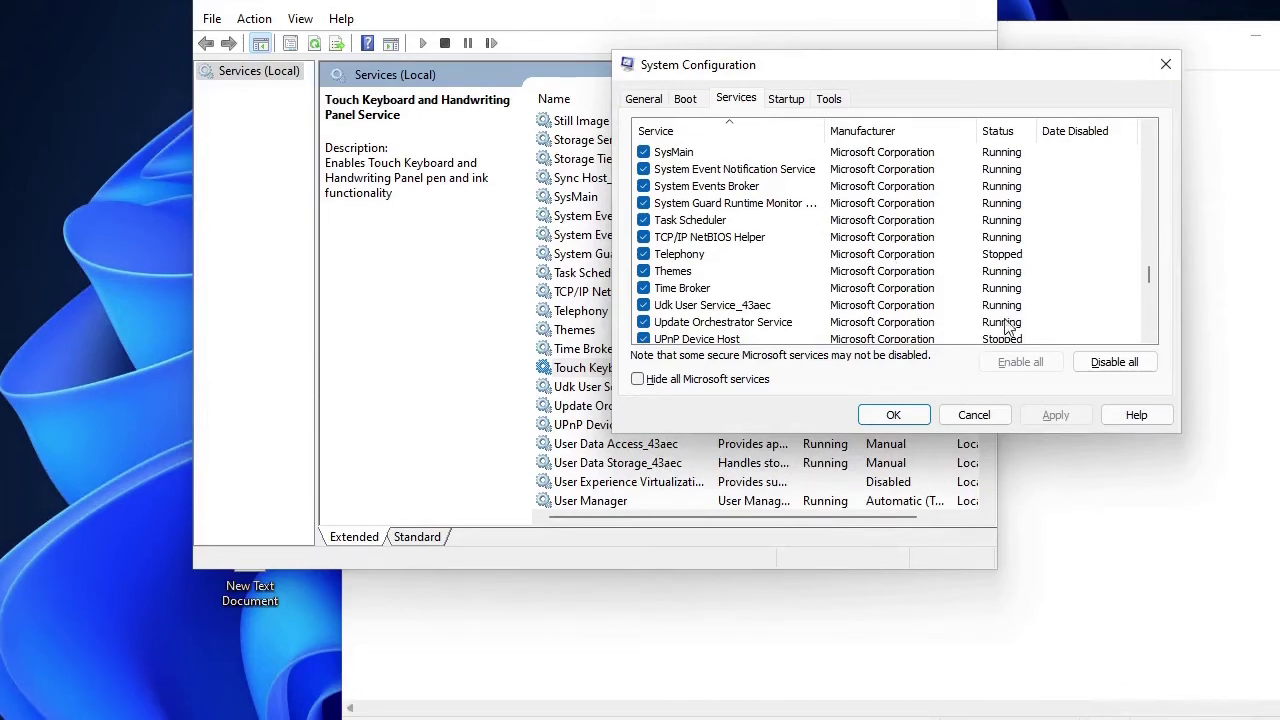
Close System Configuration and Services, then select the full TabTip.exe path line in Notepad.
click(903, 415)
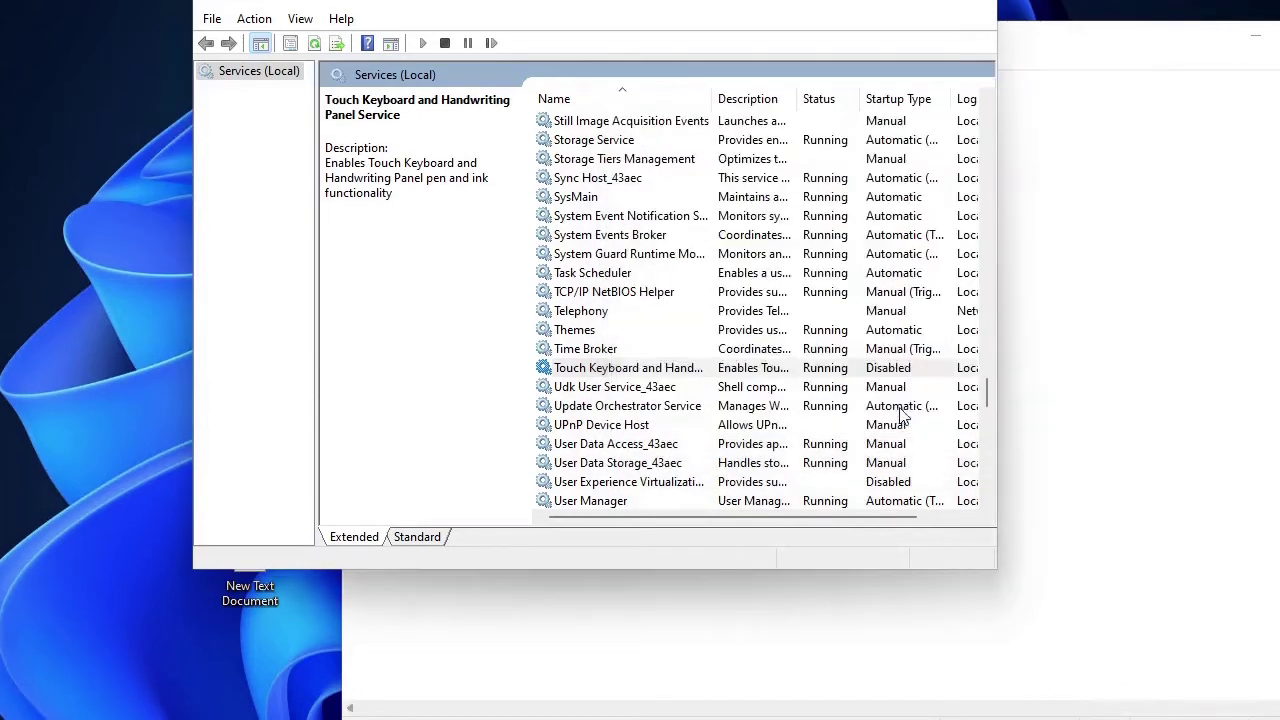
click(975, 2)
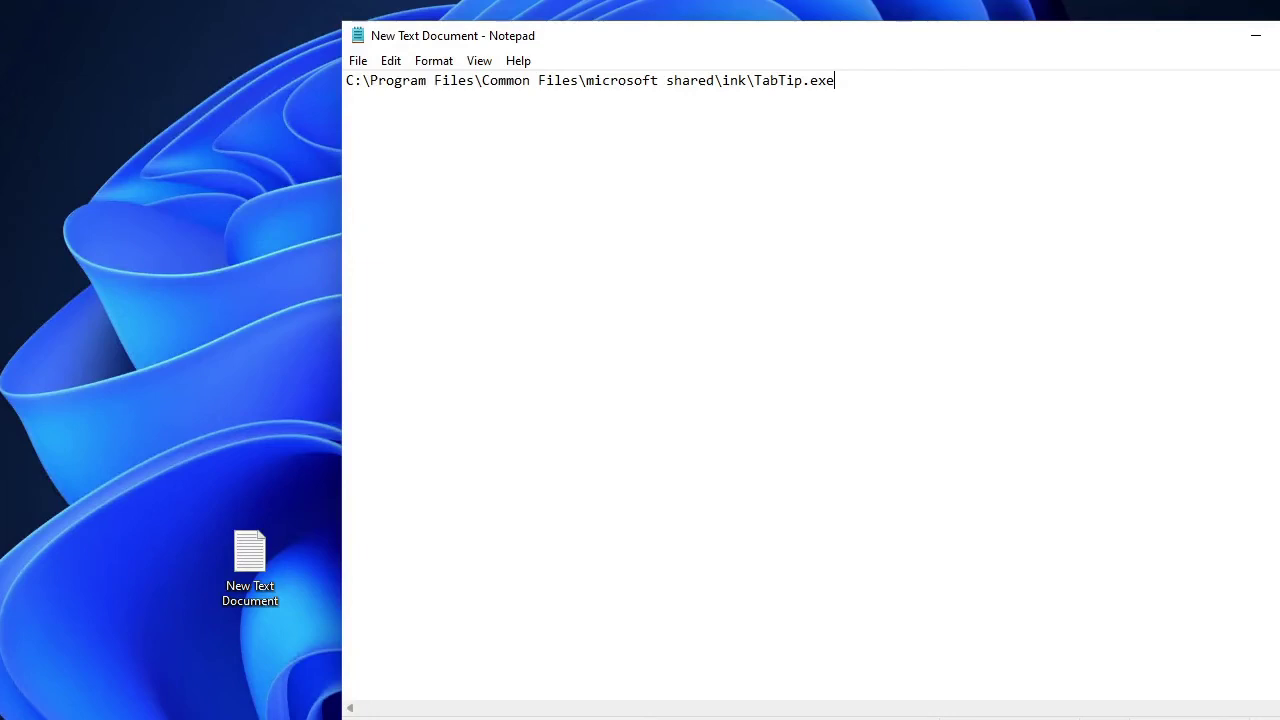
drag(835, 80, 348, 77)
drag(835, 80, 395, 80)
drag(835, 80, 346, 80)
key(ctrl+c)
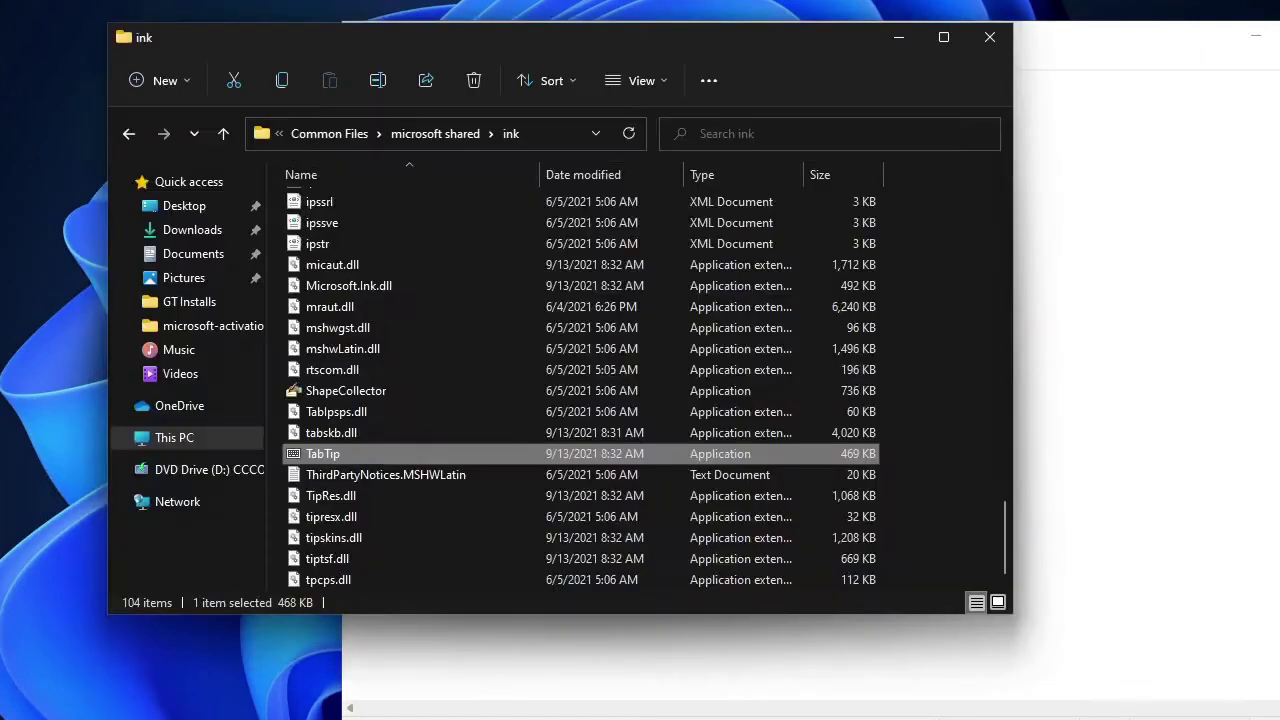
Paste the TabTip.exe path into File Explorer's address bar to run it, close Explorer, and click into the Notepad text.
click(579, 148)
key(ctrl+v)
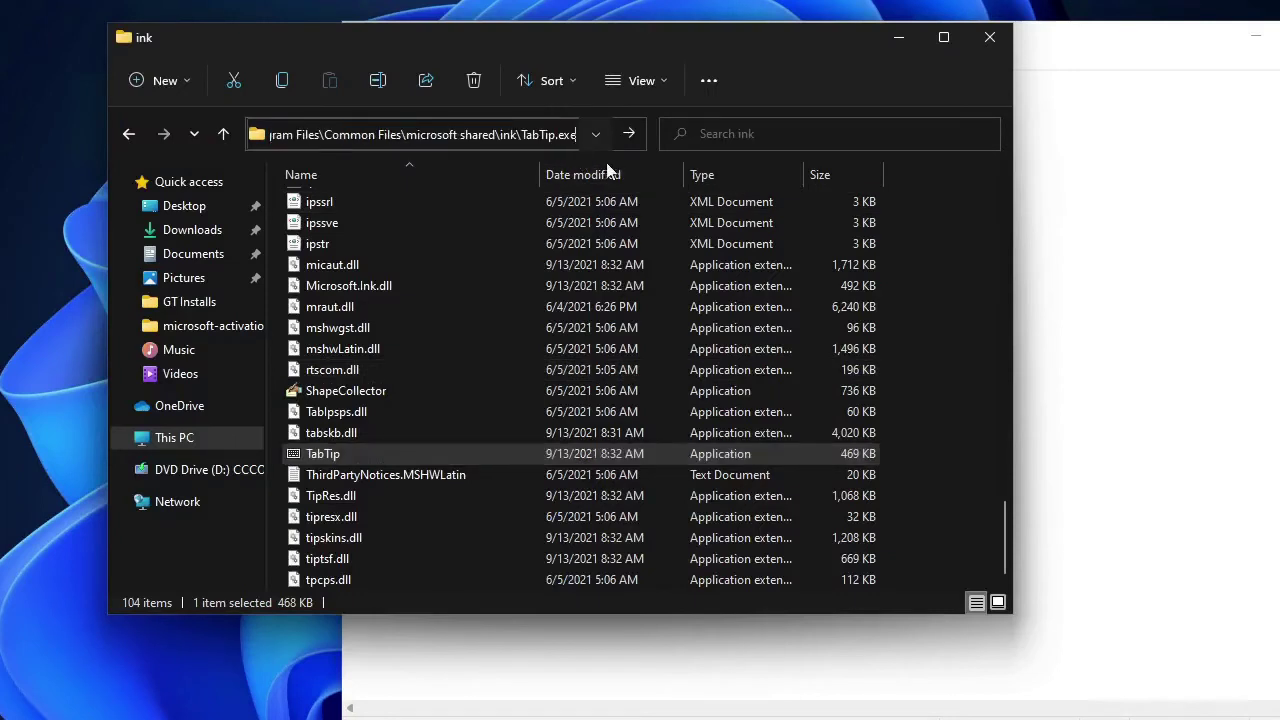
key(Home)
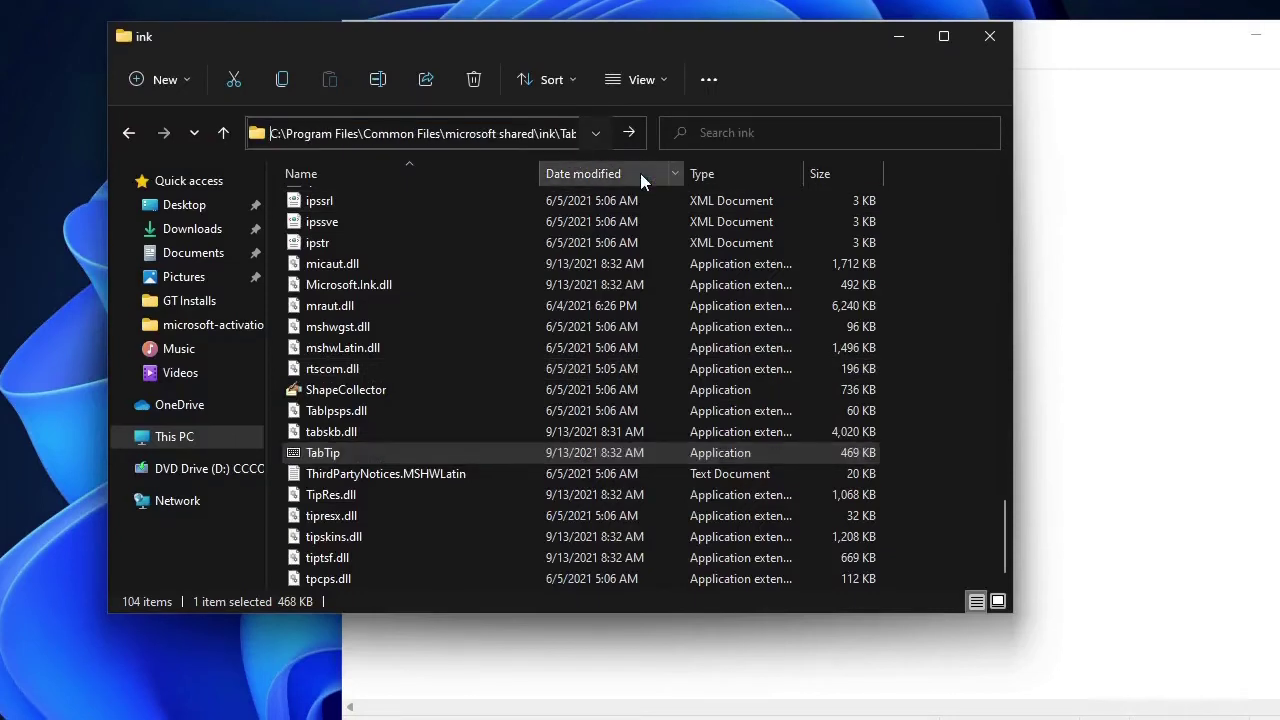
click(990, 40)
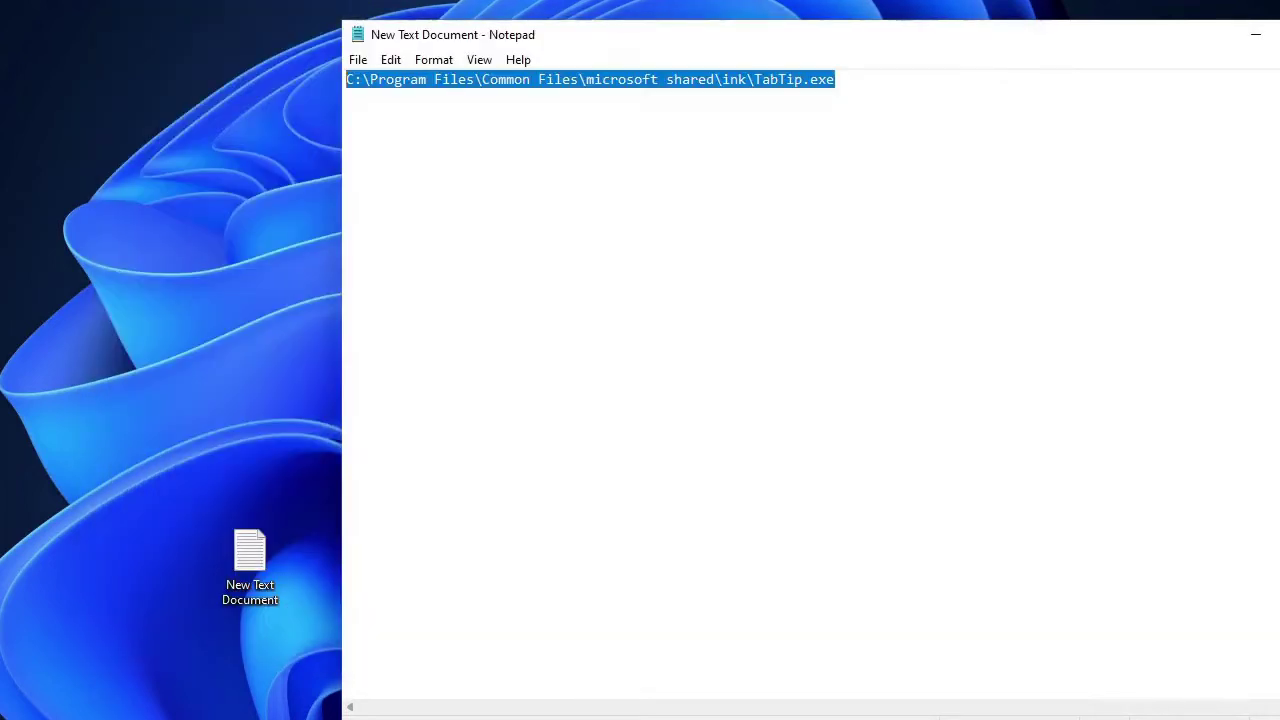
click(540, 184)
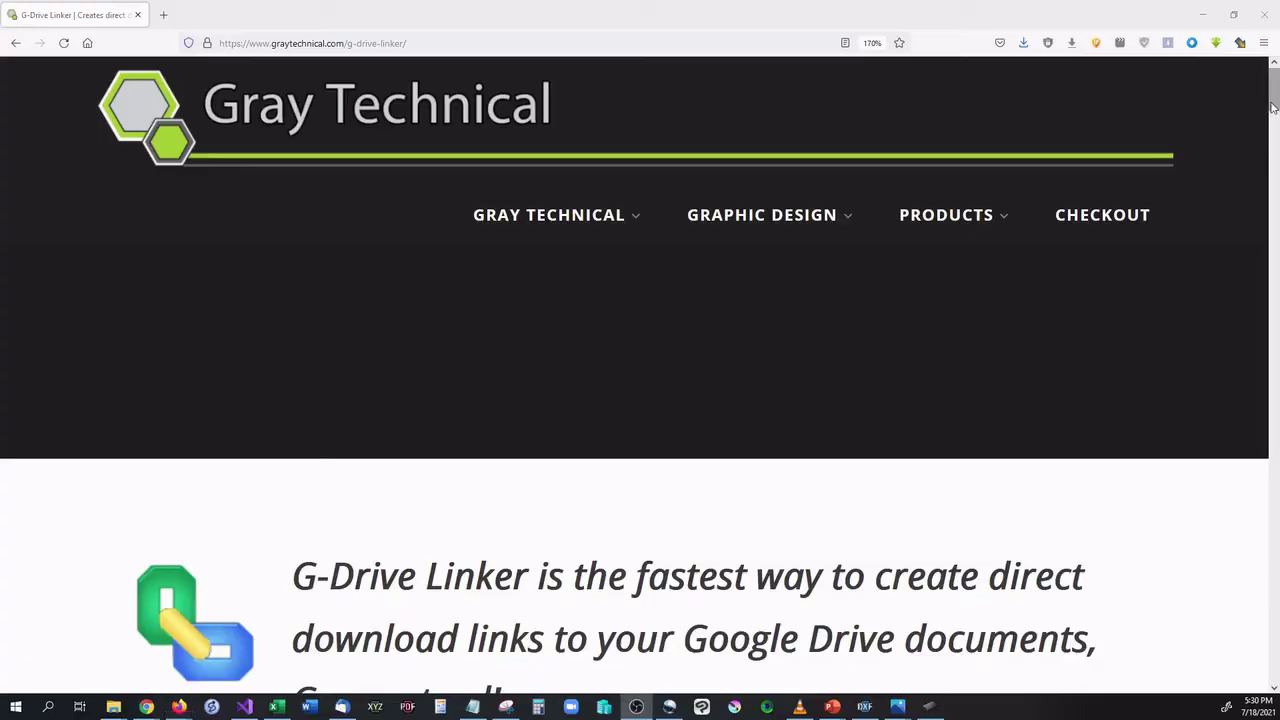
Follow the TECH NEWS for YOU credit to its G-Drive Linker direct-download article in a new tab.
scroll(1004, 491, down, 15)
drag(196, 190, 1149, 246)
click(1002, 266)
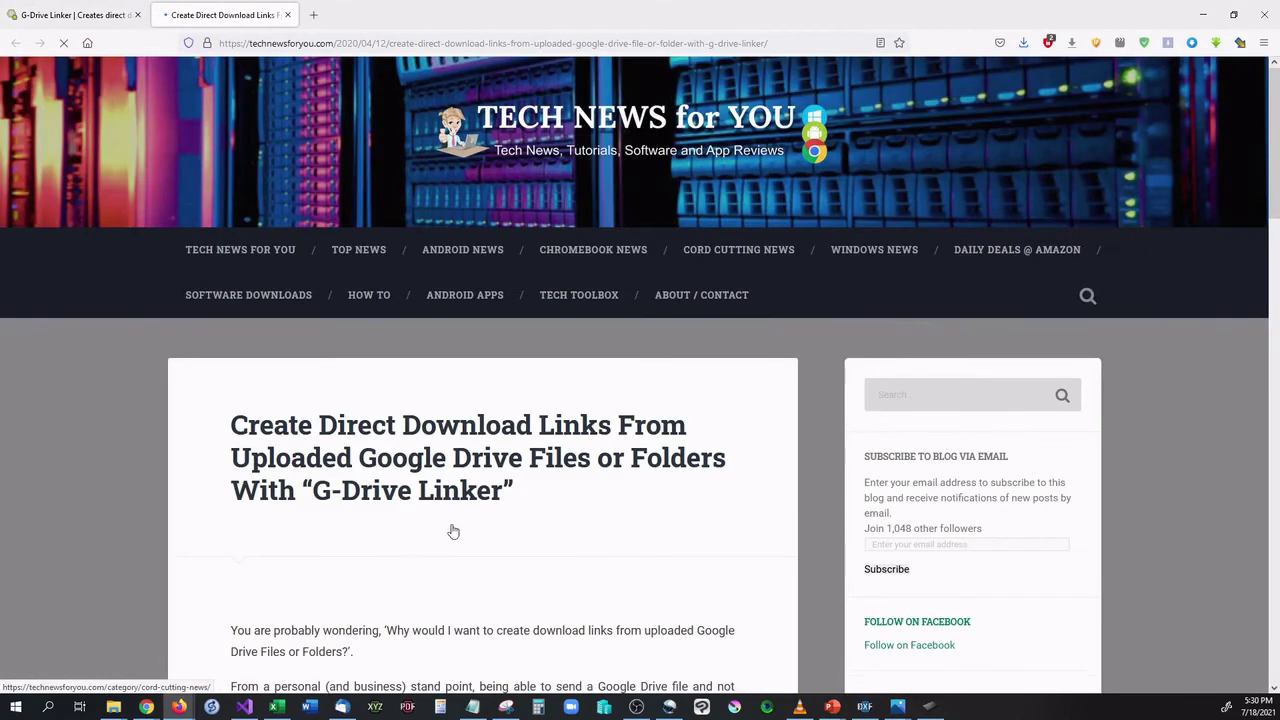
scroll(538, 511, down, 12)
scroll(538, 511, up, 12)
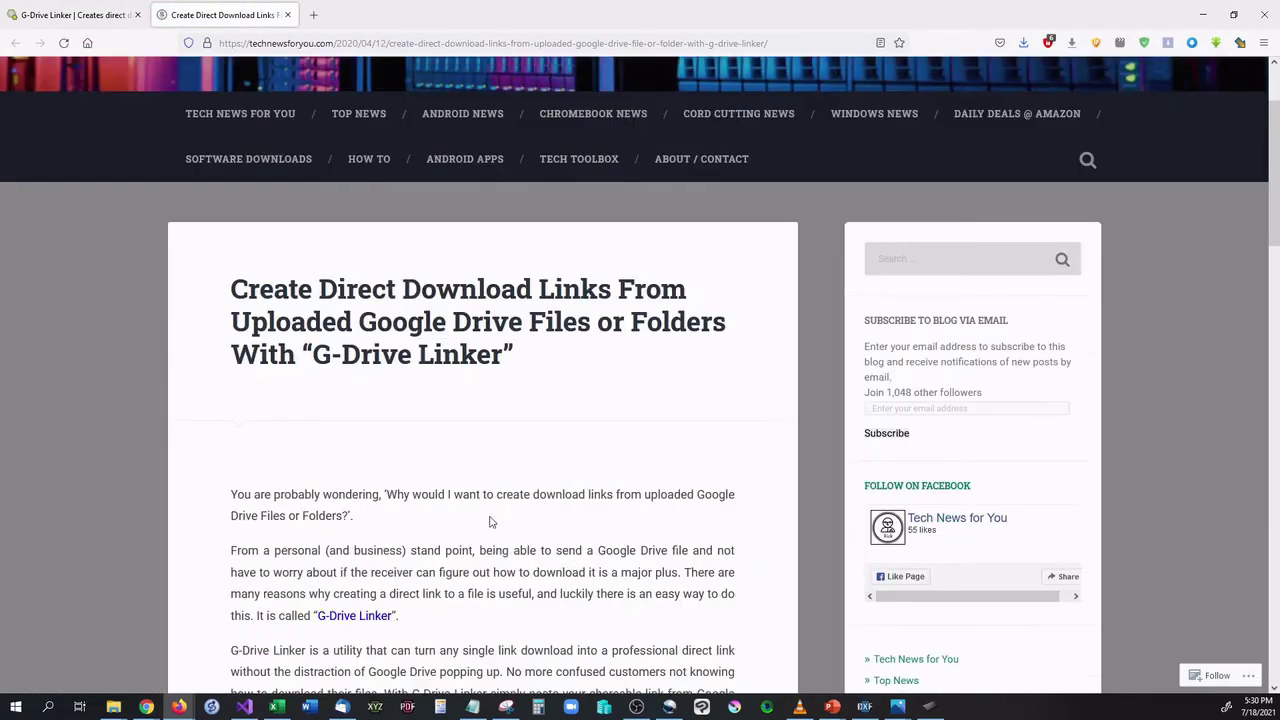